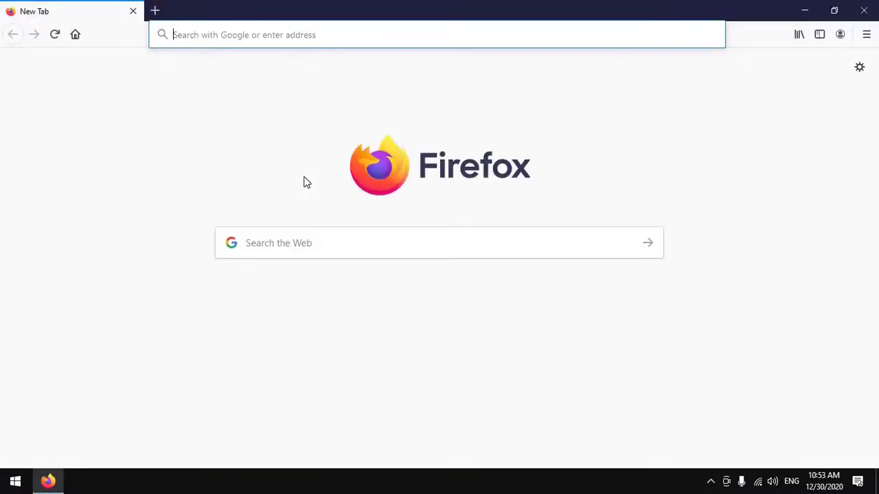
# - Load the Kali Linux homepage by entering kali.org in Firefox's address bar
pyautogui.write('kali')
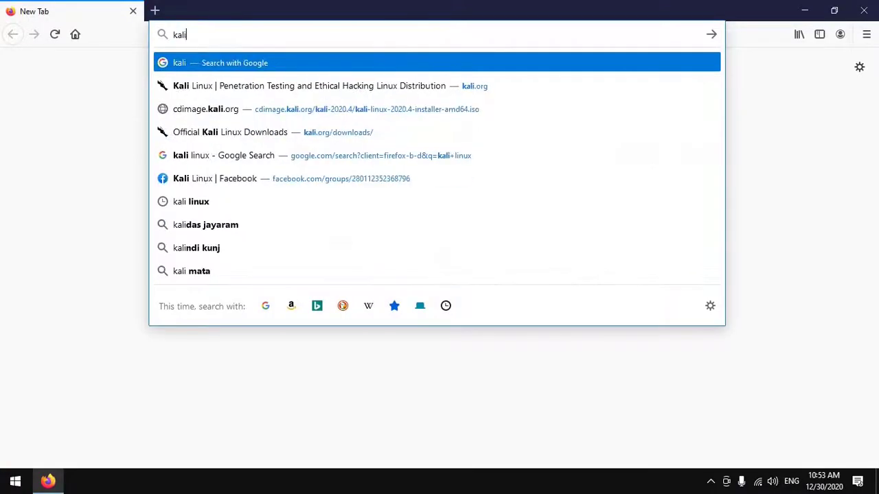
pyautogui.write('.org')
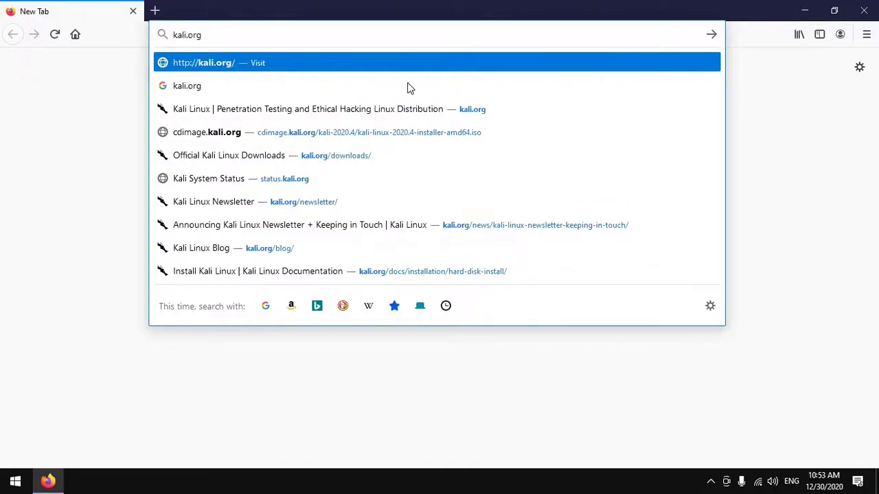
pyautogui.click(713, 35)
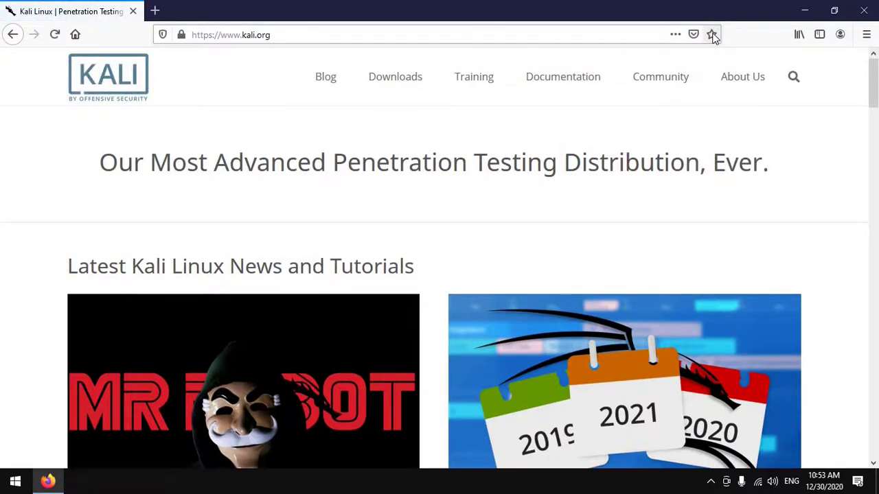
# - Save the Kali Linux 2020.4 64-bit installer ISO and check the 4.0 GB download finished
pyautogui.moveTo(392, 88)
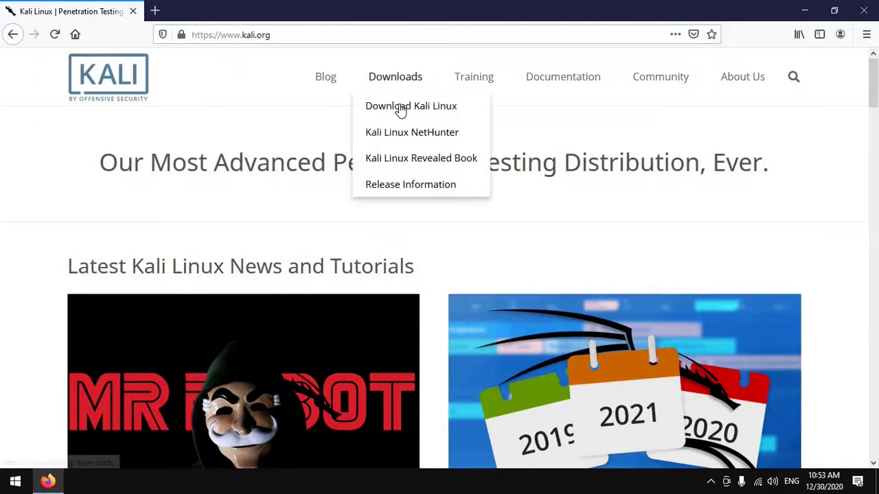
pyautogui.click(409, 109)
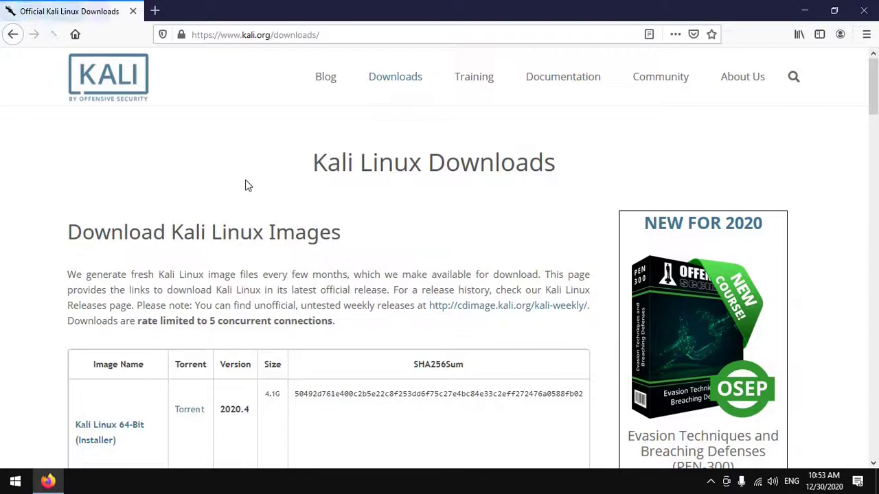
pyautogui.scroll(-2, 247, 186)
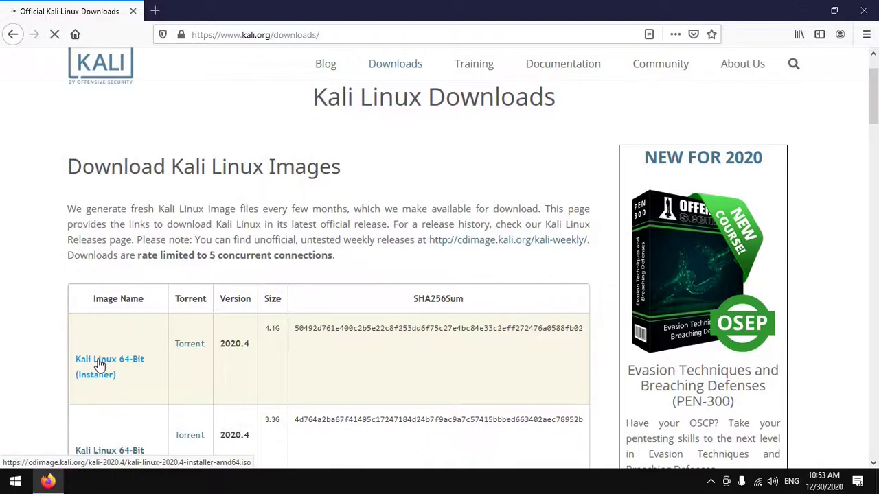
pyautogui.click(286, 300)
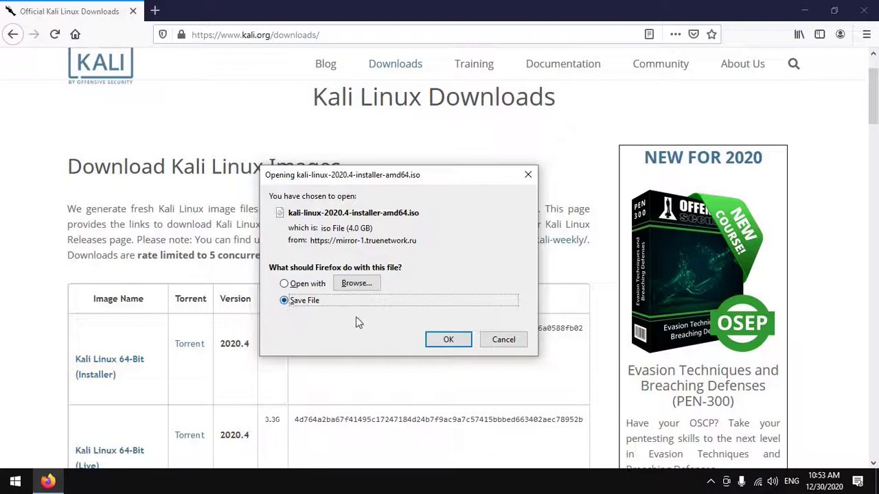
pyautogui.click(450, 340)
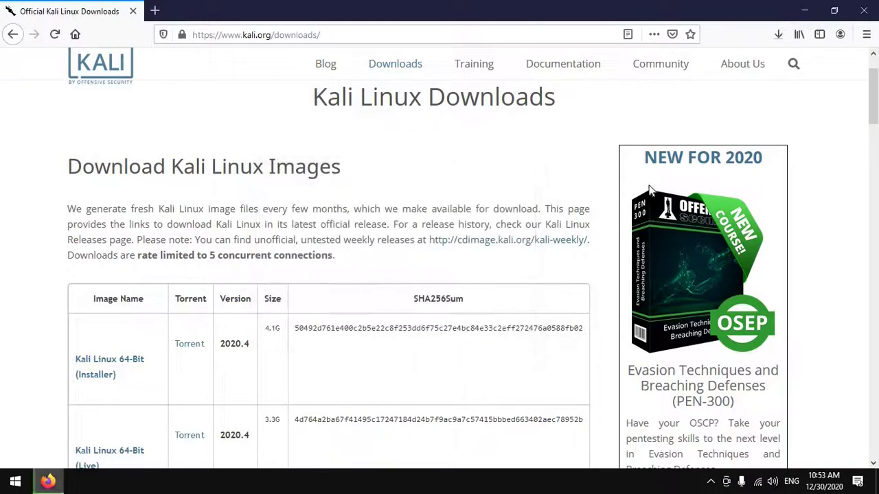
pyautogui.click(778, 34)
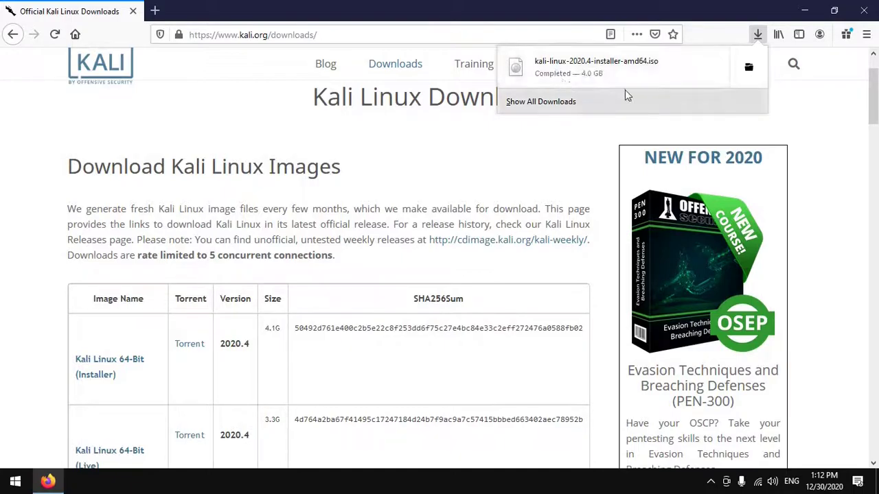
# - Confirm the 4.00 GB kali-linux-2020.4-installer-amd64.iso is in Downloads, then close the folder window
pyautogui.click(750, 67)
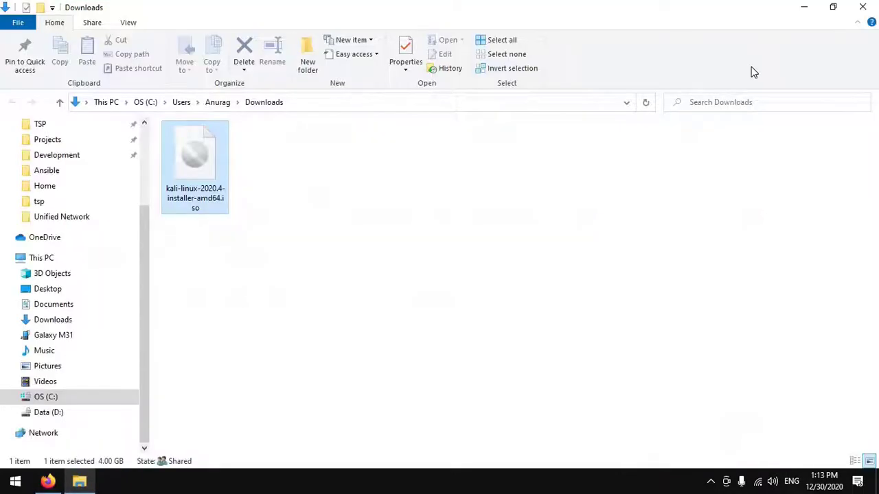
pyautogui.click(304, 106)
pyautogui.click(195, 172)
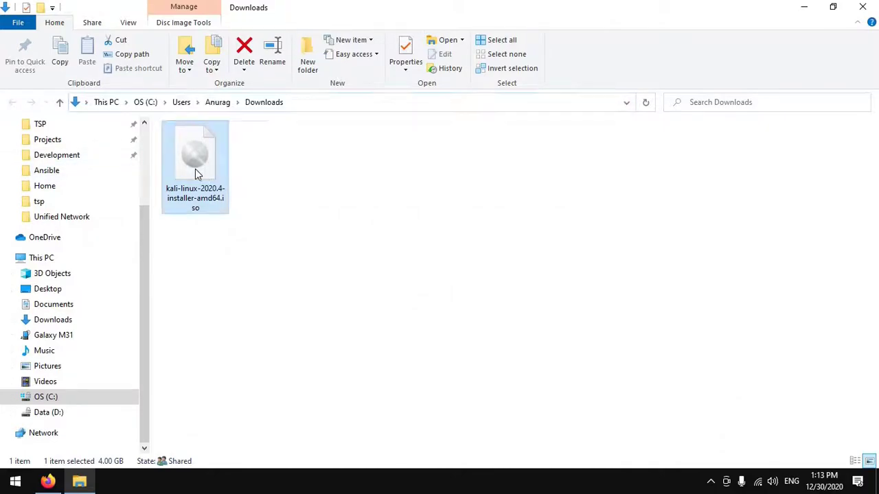
pyautogui.click(286, 210)
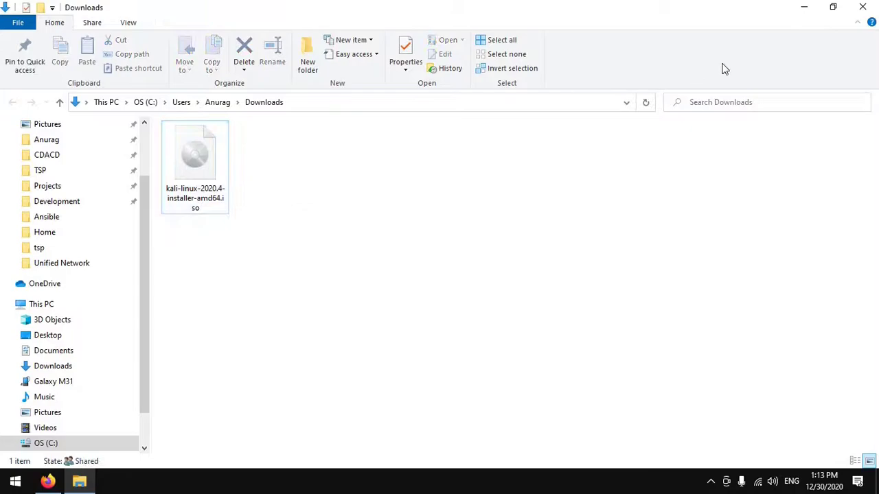
pyautogui.click(866, 7)
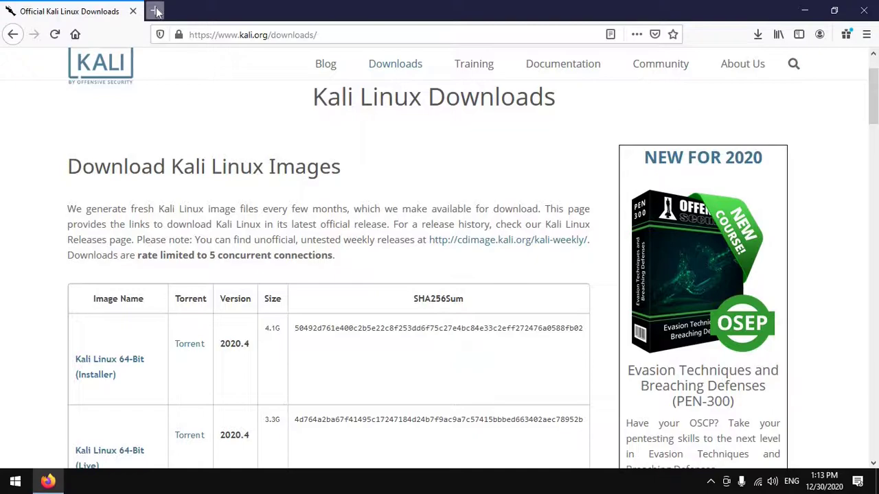
# - Replace the Kali downloads tab with a new tab showing virtualbox.org
pyautogui.click(157, 12)
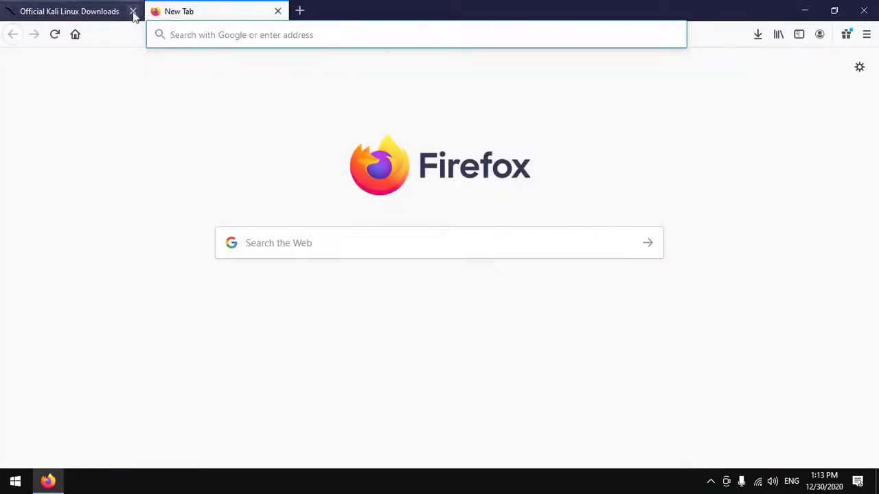
pyautogui.click(133, 11)
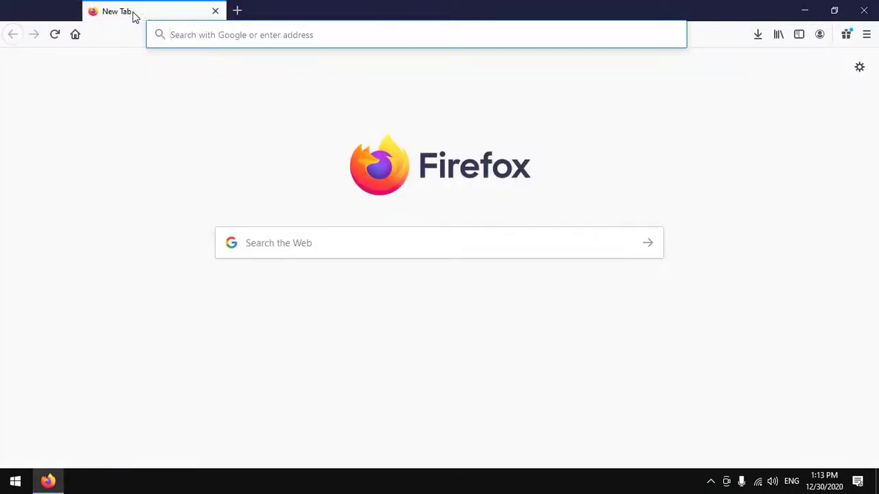
pyautogui.click(306, 240)
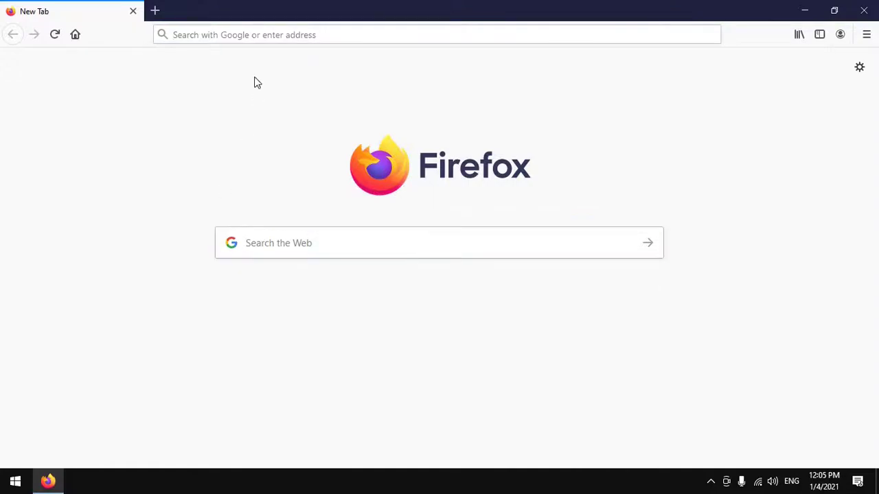
pyautogui.click(248, 34)
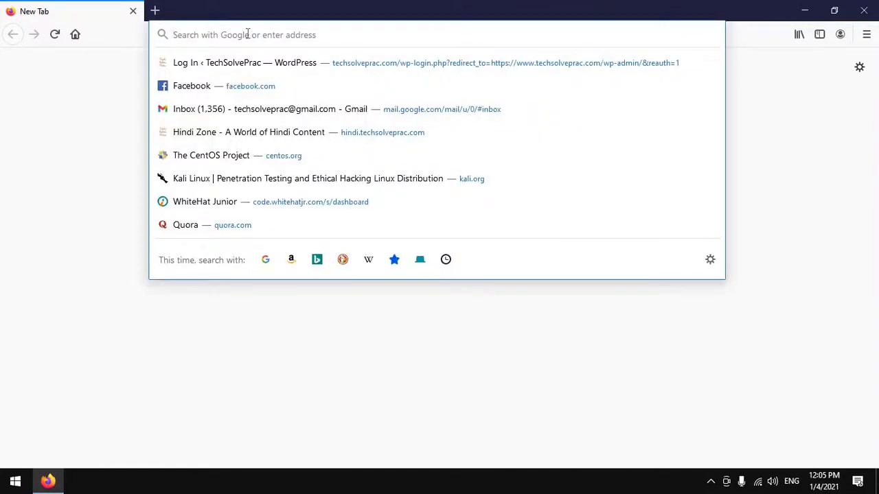
pyautogui.write('virtua')
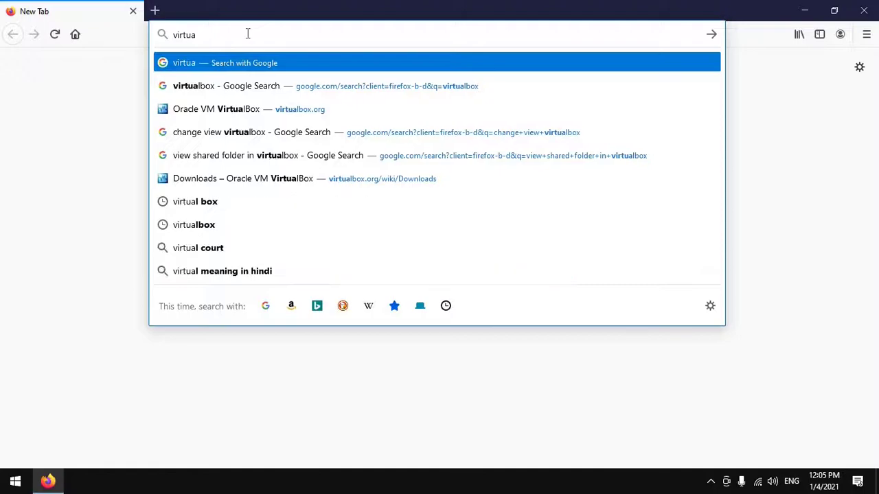
pyautogui.write('lbox.org')
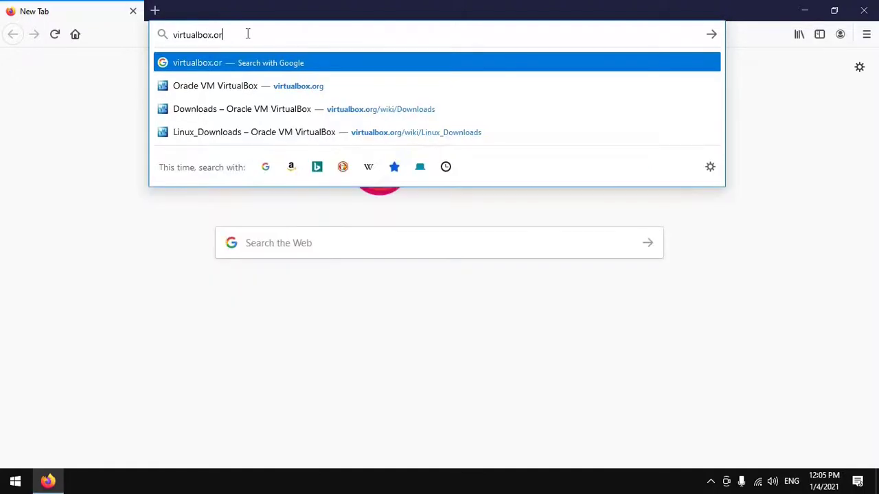
pyautogui.click(711, 35)
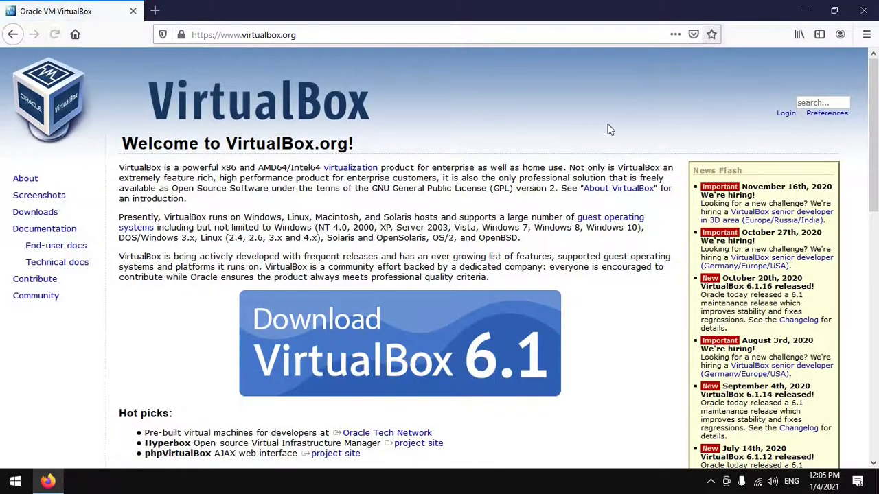
# - Save the 103 MB VirtualBox-6.1.16-140961-Win.exe for Windows hosts and check it finished downloading
pyautogui.click(396, 337)
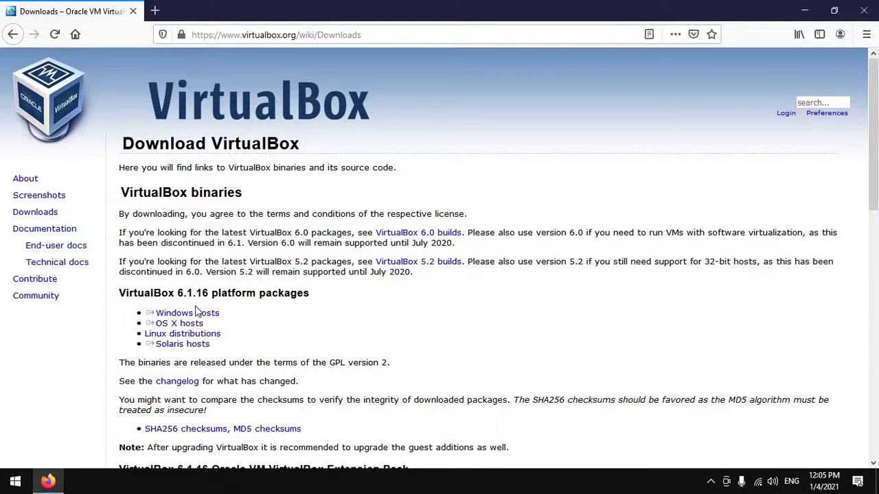
pyautogui.click(199, 316)
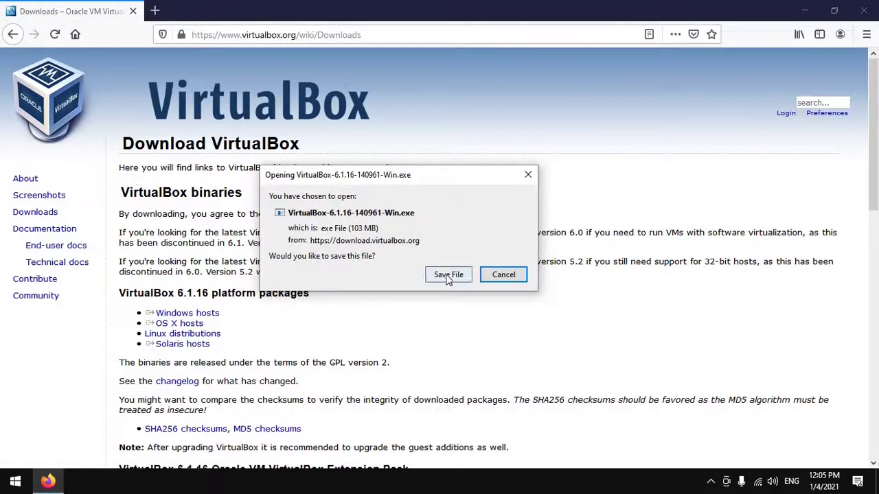
pyautogui.click(448, 275)
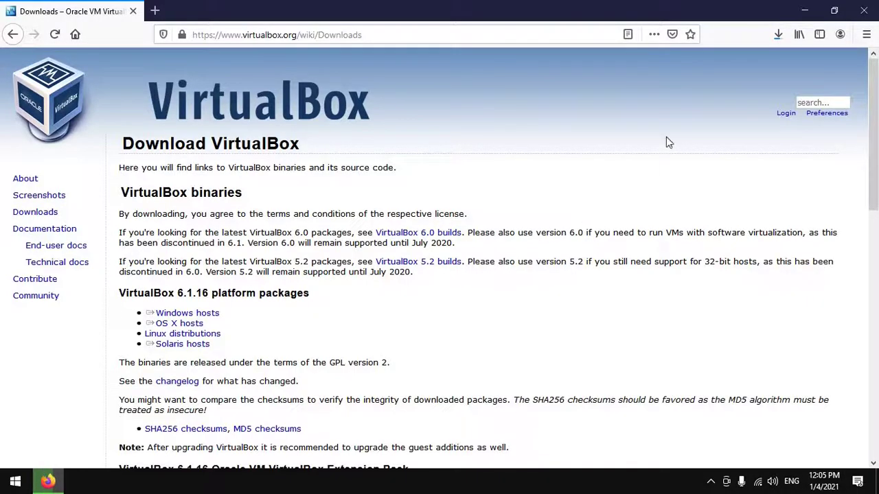
pyautogui.click(777, 35)
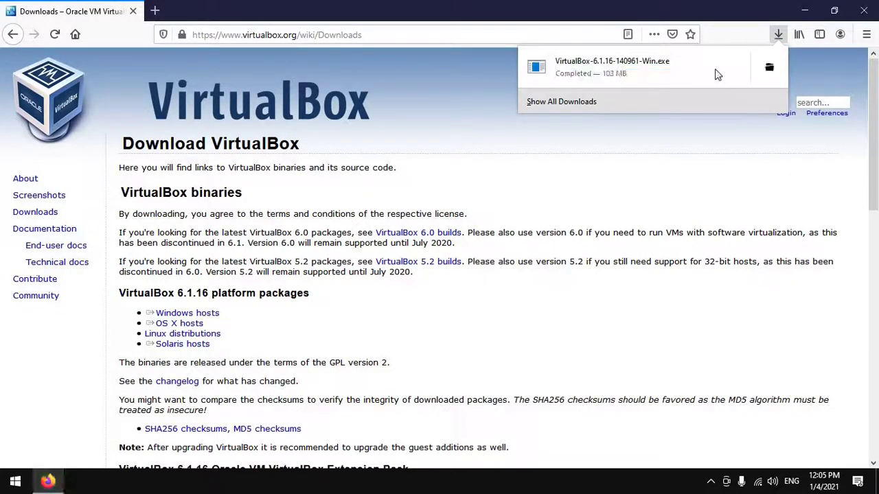
# - Run VirtualBox-6.1.16-140961-Win.exe from the Downloads folder using its context-menu Open
pyautogui.click(769, 67)
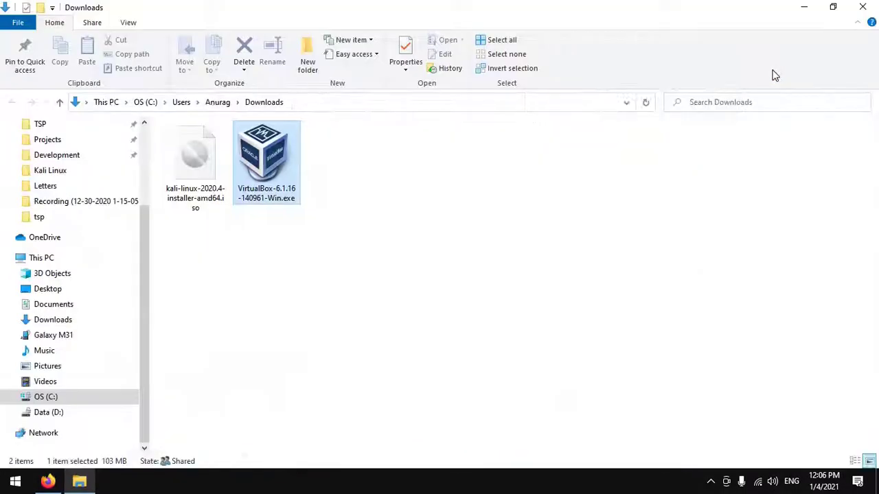
pyautogui.click(193, 179)
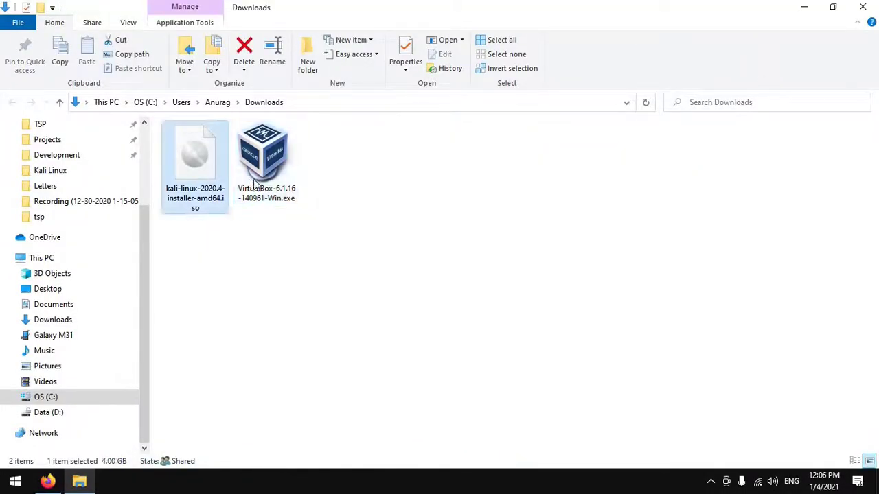
pyautogui.click(275, 151)
pyautogui.rightClick(275, 130)
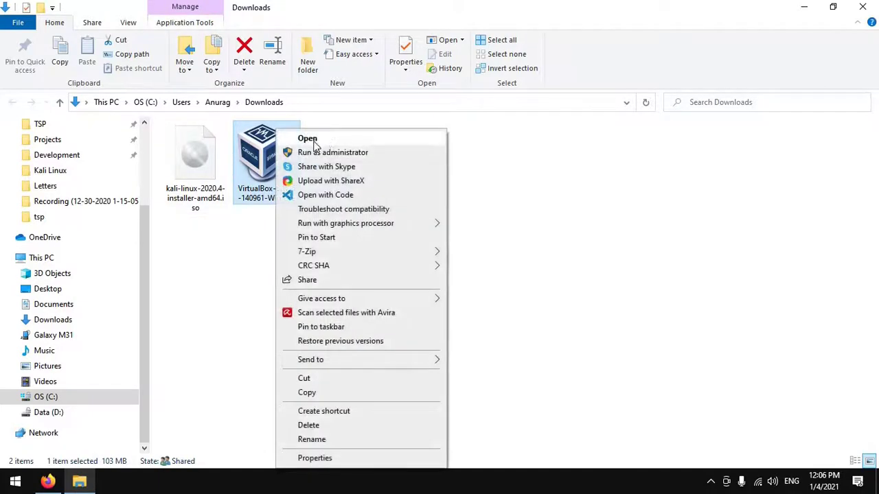
pyautogui.click(331, 142)
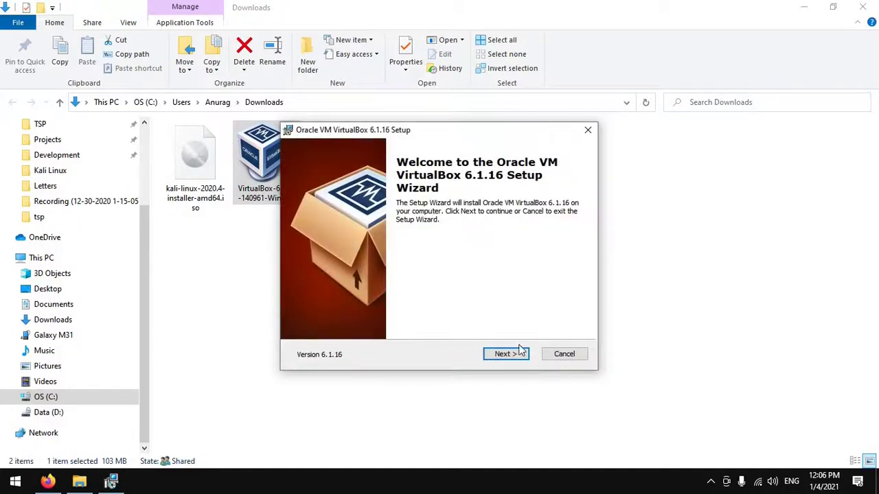
# - Install VirtualBox 6.1.16 with default features and shortcuts, accepting the network reset, and launch it
pyautogui.click(502, 355)
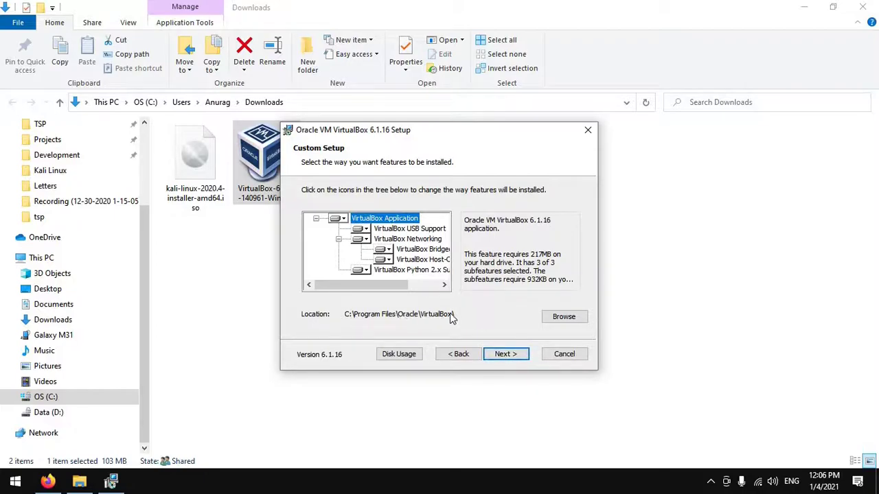
pyautogui.click(510, 359)
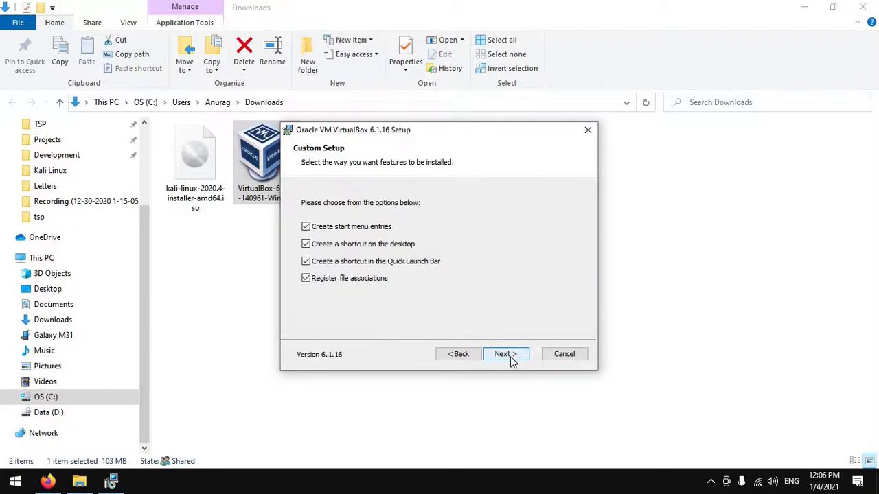
pyautogui.click(510, 356)
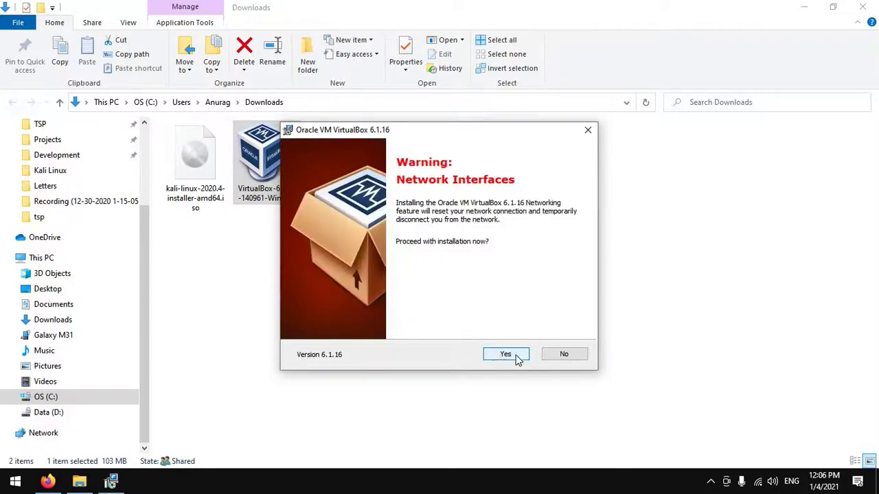
pyautogui.click(506, 356)
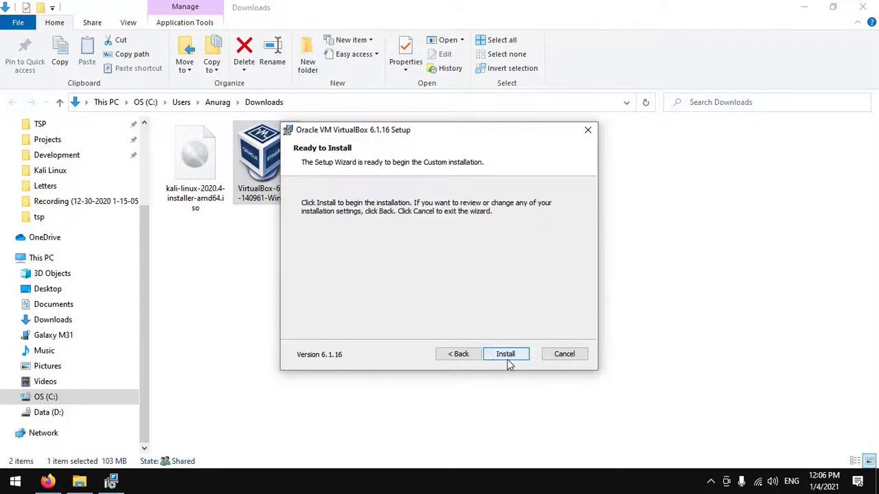
pyautogui.click(505, 355)
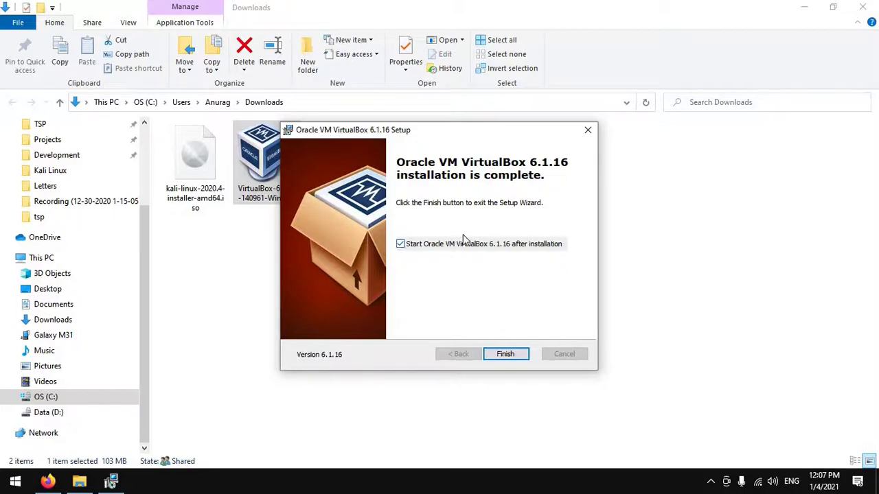
pyautogui.click(506, 354)
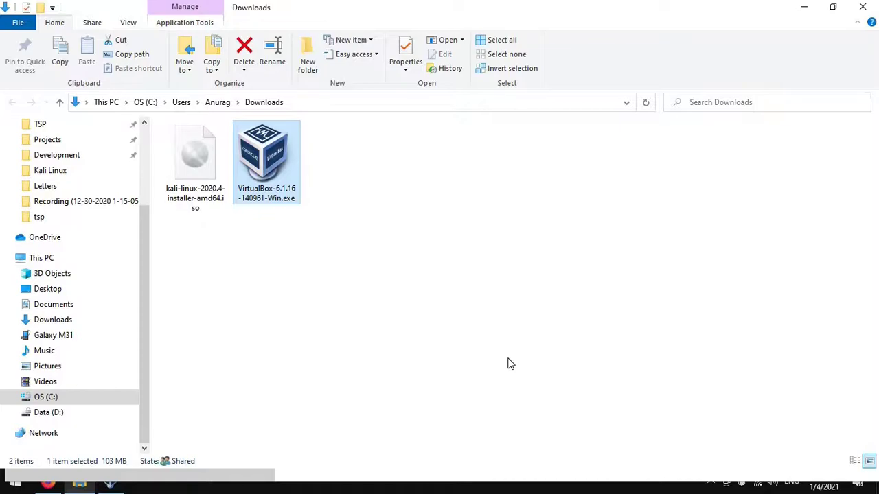
# - Close the Downloads folder and Firefox, leaving VirtualBox Manager maximized
pyautogui.click(116, 489)
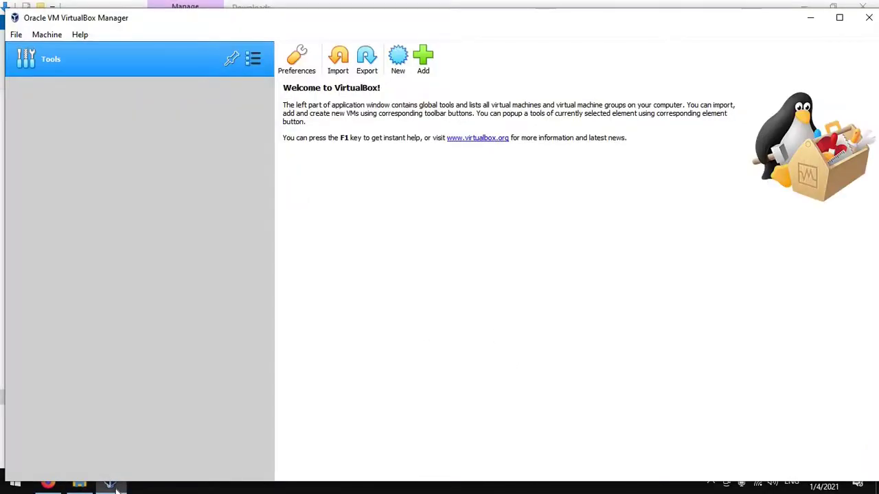
pyautogui.click(116, 489)
pyautogui.click(111, 486)
pyautogui.click(814, 20)
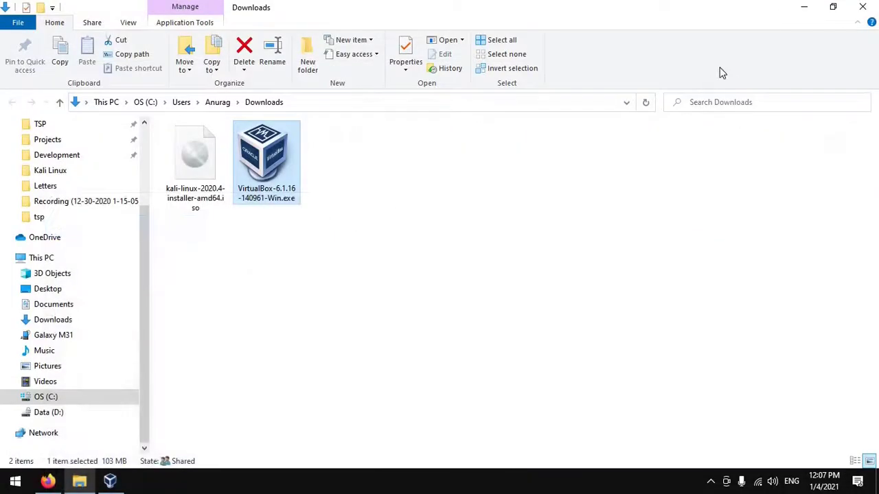
pyautogui.click(862, 7)
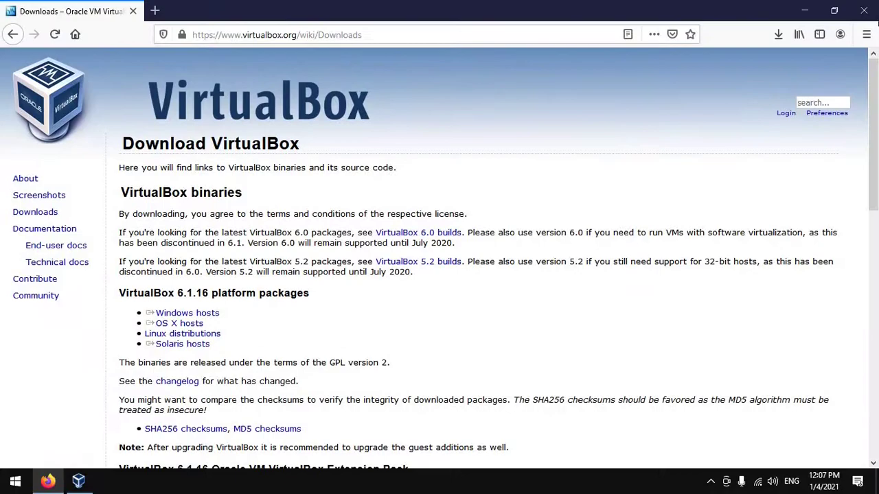
pyautogui.click(864, 10)
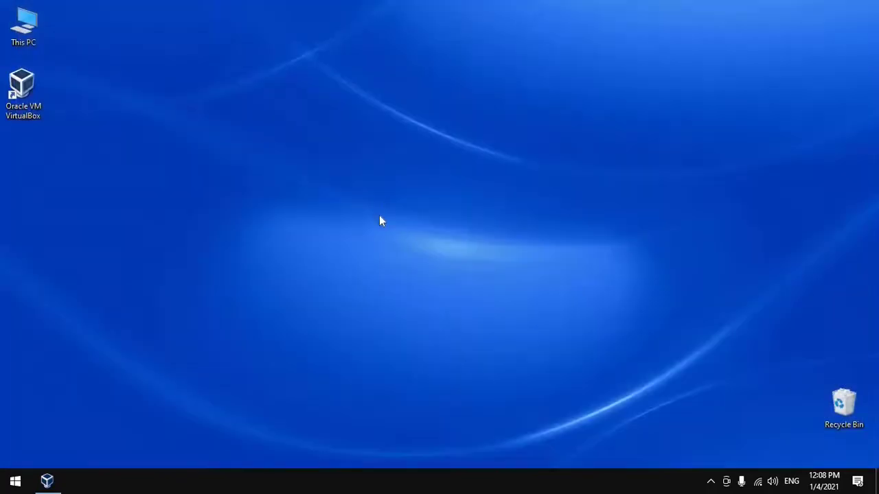
pyautogui.click(47, 480)
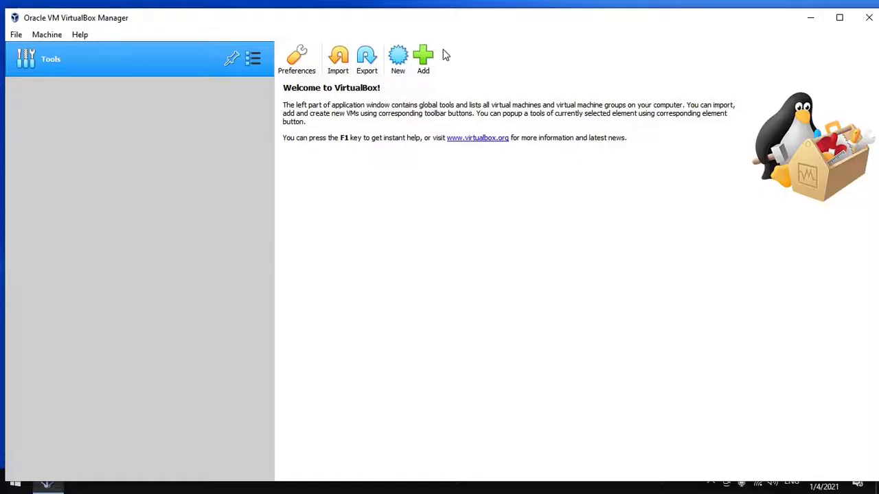
pyautogui.click(839, 17)
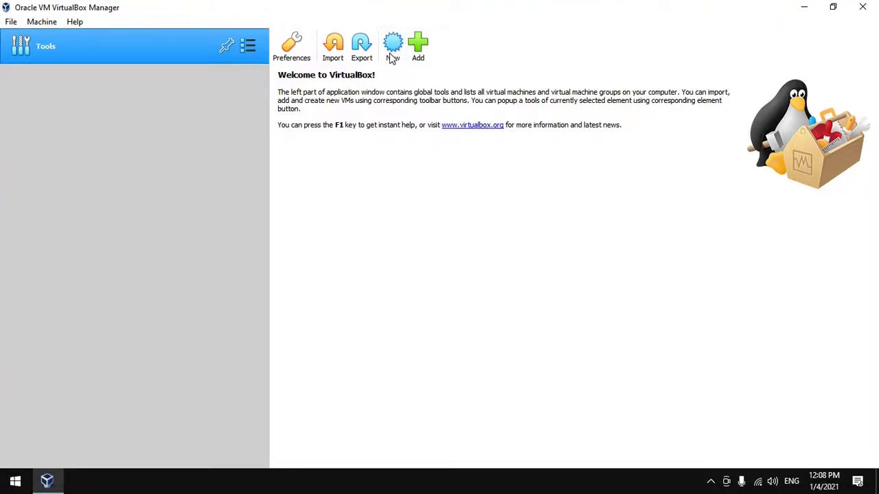
# - Begin a new VM named 'Kali Linux' with type Linux and version Debian (64-bit)
pyautogui.click(392, 57)
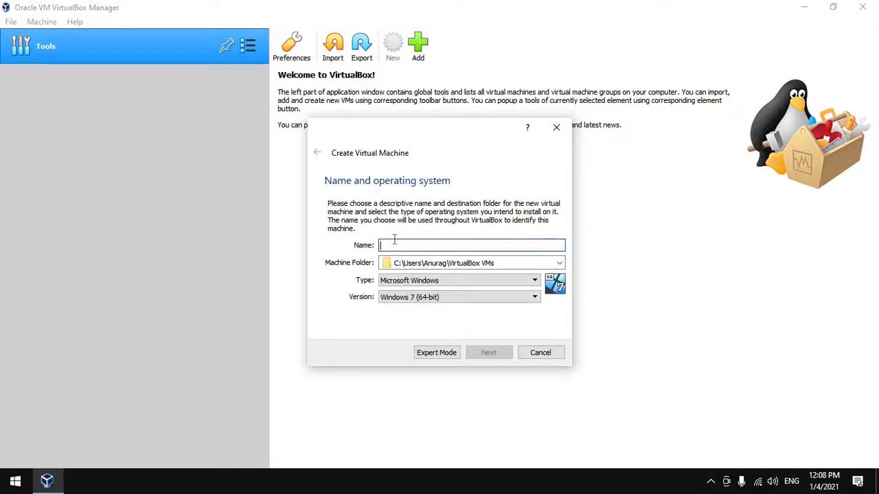
pyautogui.write('Kali')
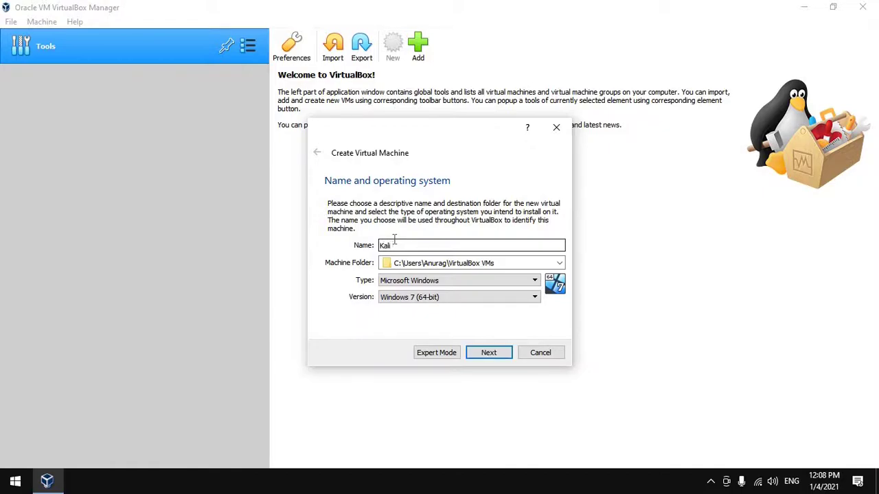
pyautogui.write('nux')
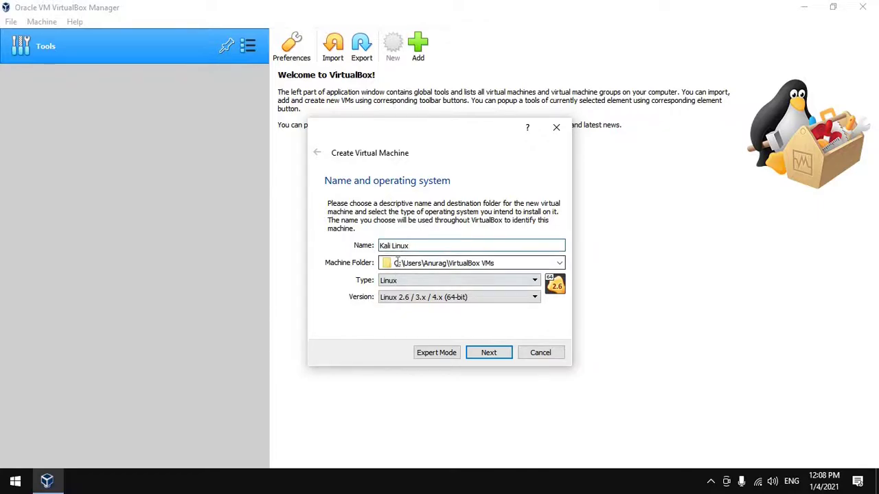
pyautogui.moveTo(428, 260); pyautogui.dragTo(491, 262)
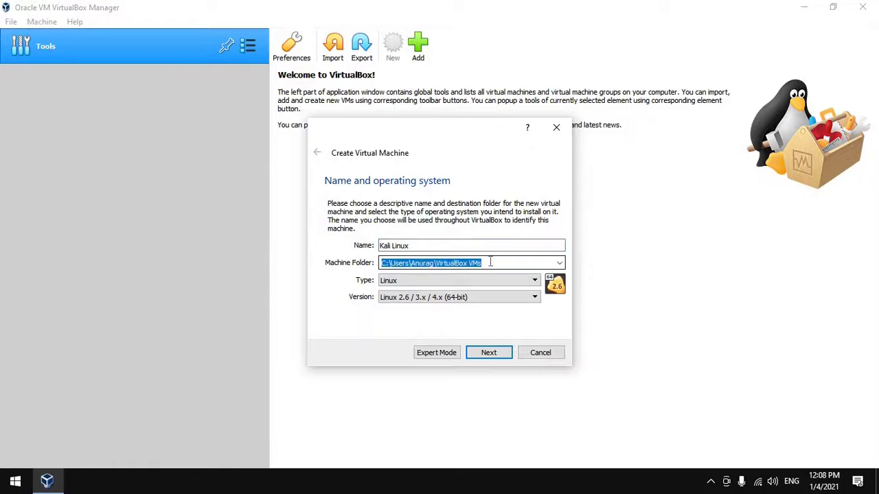
pyautogui.click(454, 262)
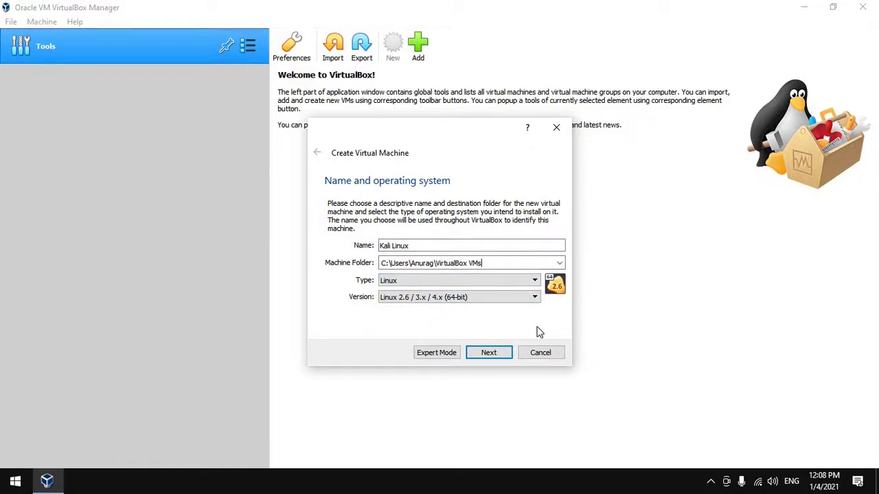
pyautogui.click(524, 298)
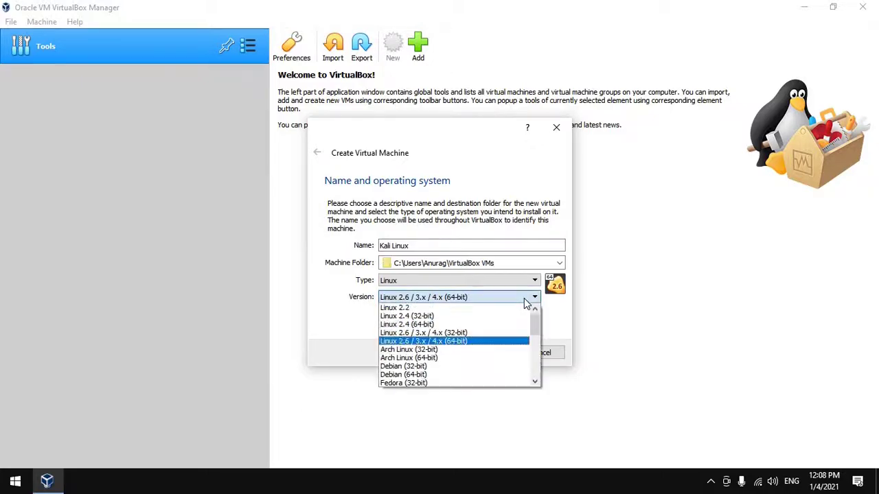
pyautogui.click(480, 375)
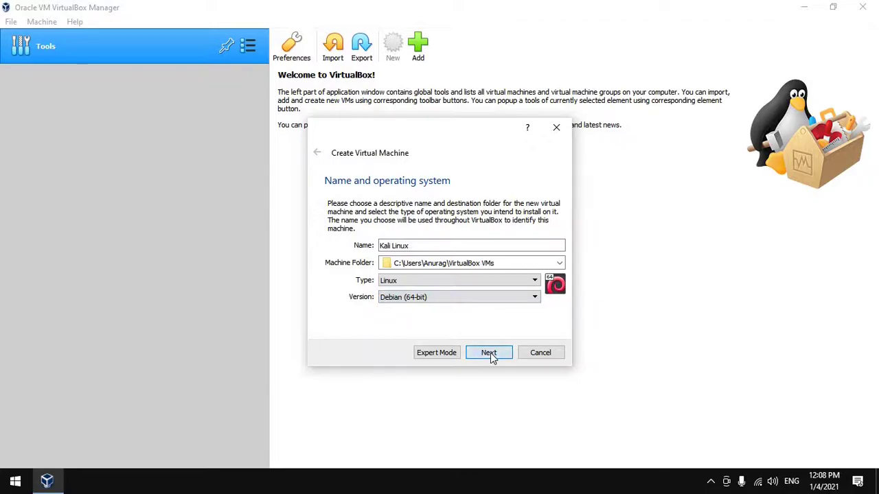
pyautogui.click(490, 353)
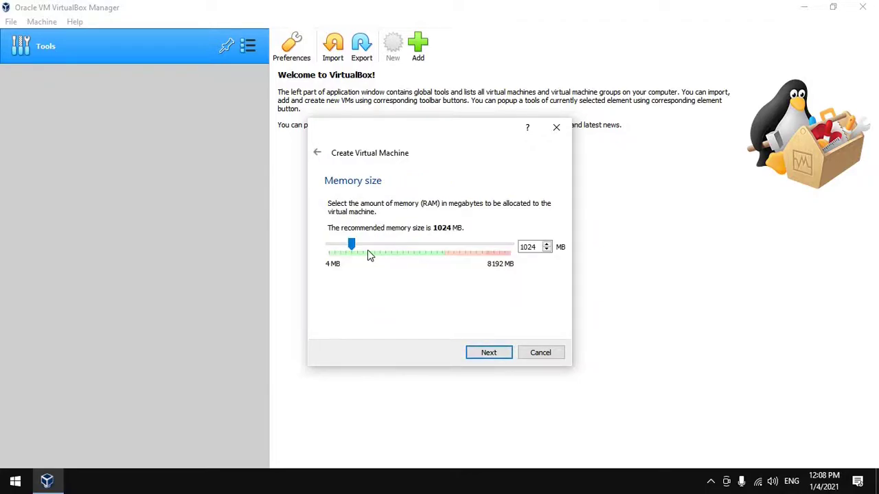
# - Give the Kali Linux VM 2048 MB of memory
pyautogui.click(388, 249)
pyautogui.click(393, 248)
pyautogui.click(395, 249)
pyautogui.click(396, 248)
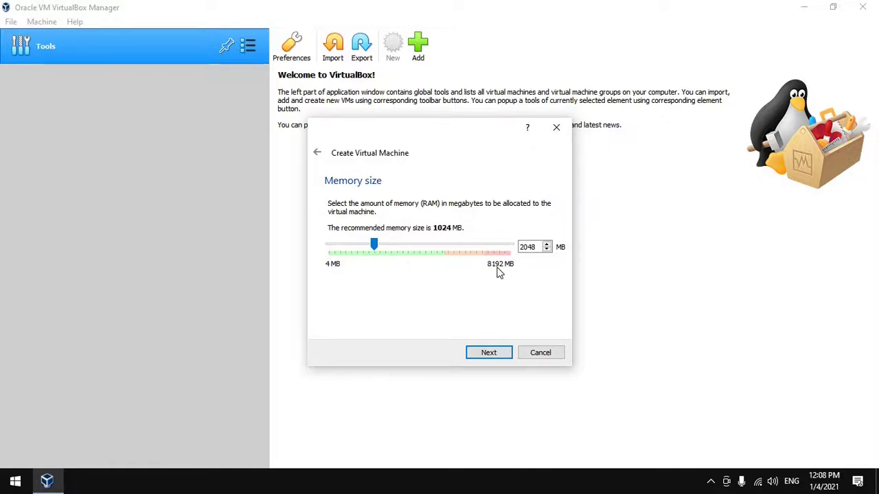
pyautogui.click(527, 247)
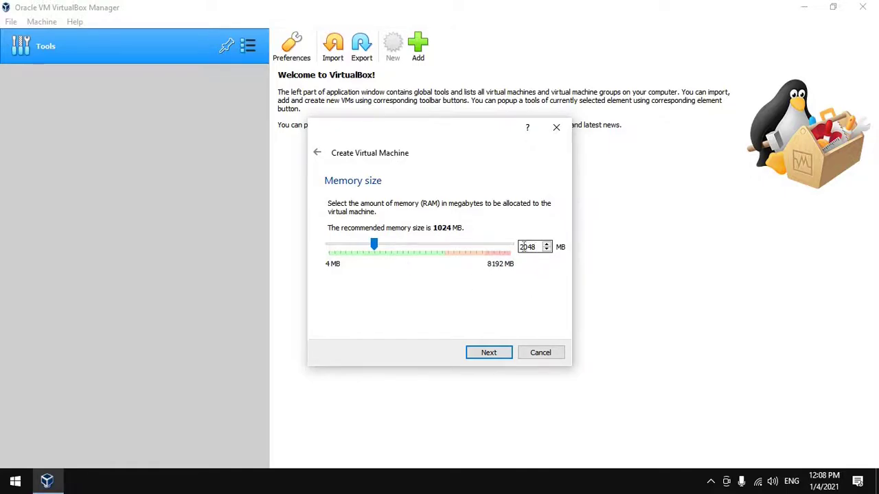
pyautogui.click(488, 353)
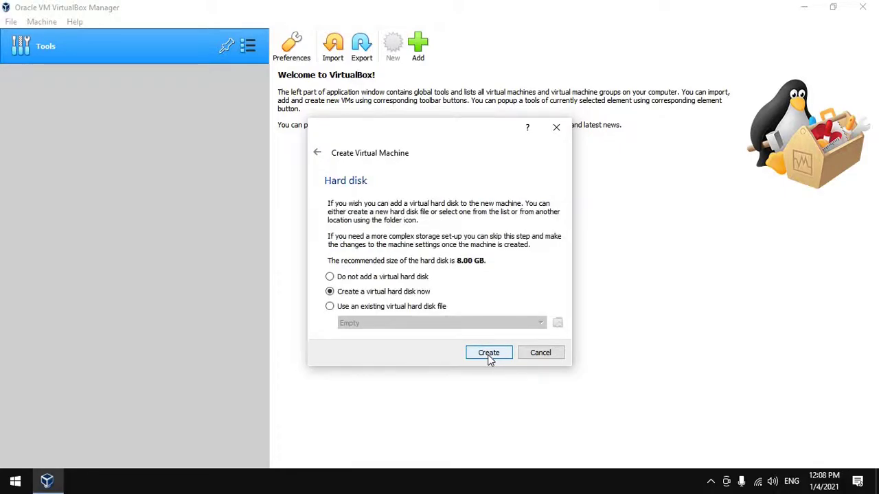
# - Add a dynamically allocated 100 GB VDI hard disk and create the machine
pyautogui.click(489, 355)
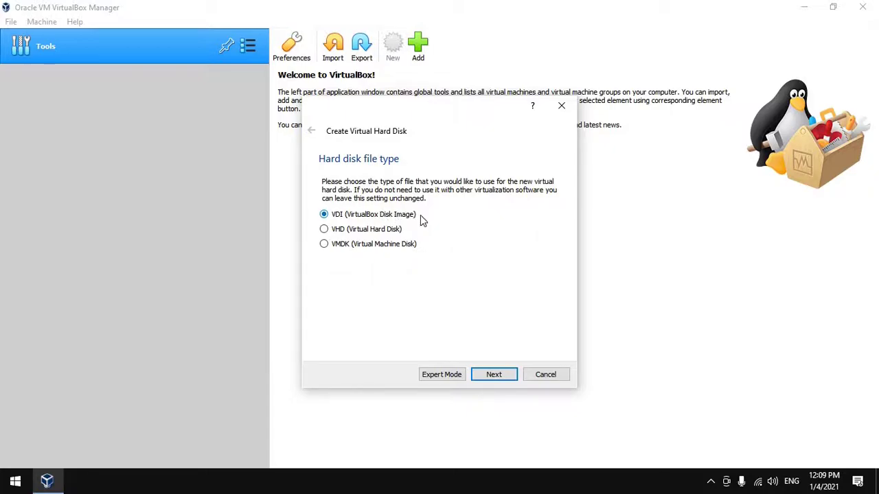
pyautogui.click(491, 375)
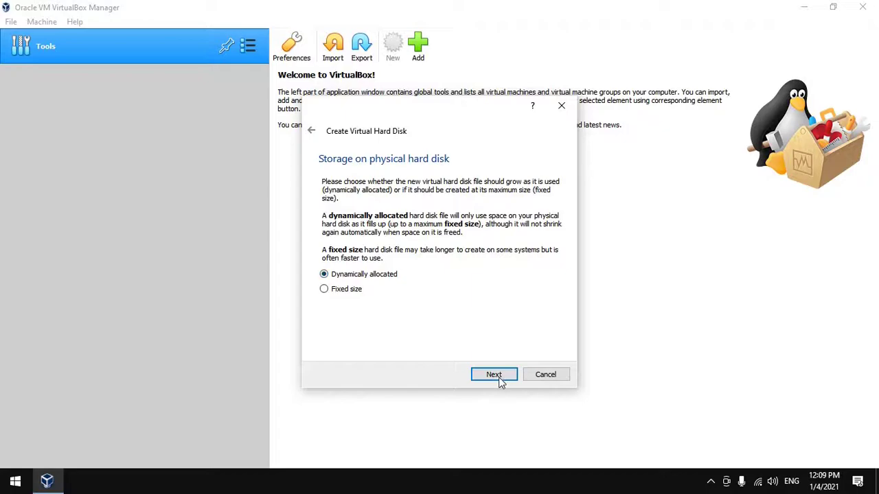
pyautogui.click(495, 376)
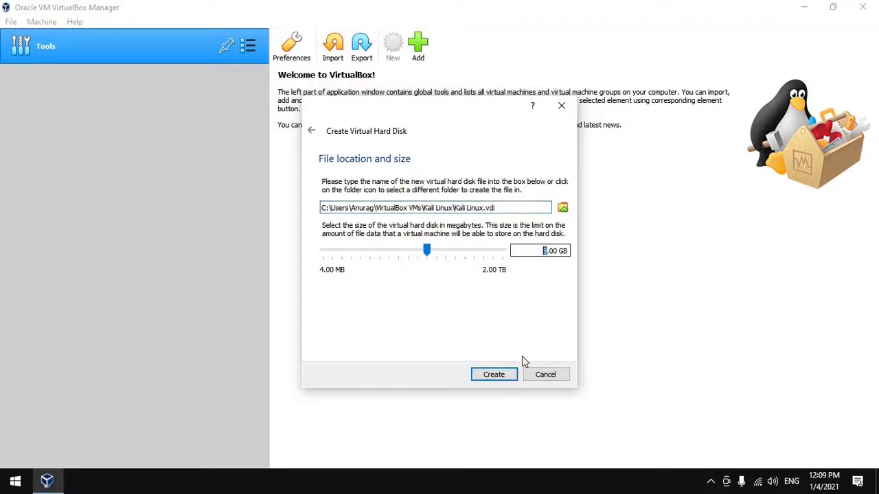
pyautogui.write('100')
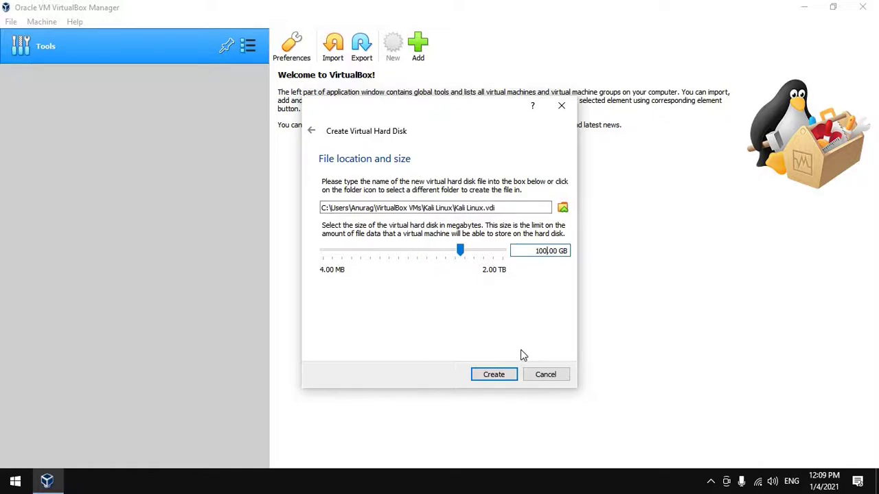
pyautogui.click(492, 375)
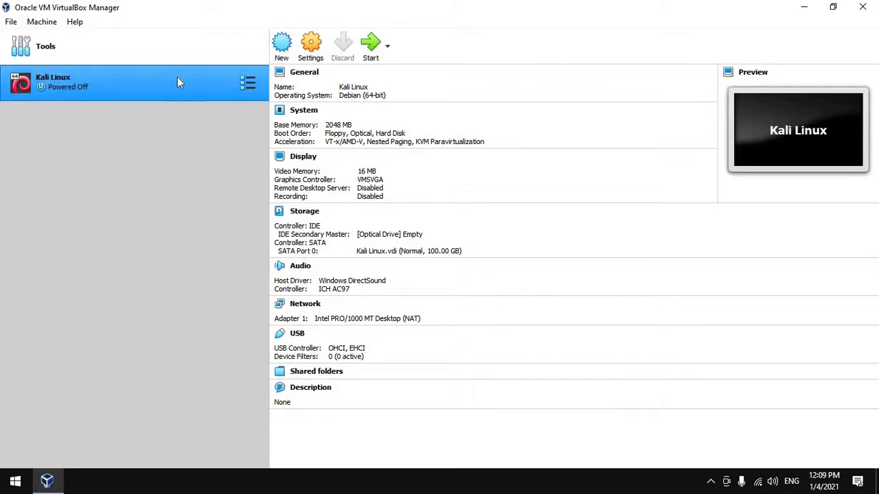
# - Start the Kali Linux VM and choose kali-linux-2020.4-installer-amd64.iso from Downloads as its start-up disk
pyautogui.click(371, 49)
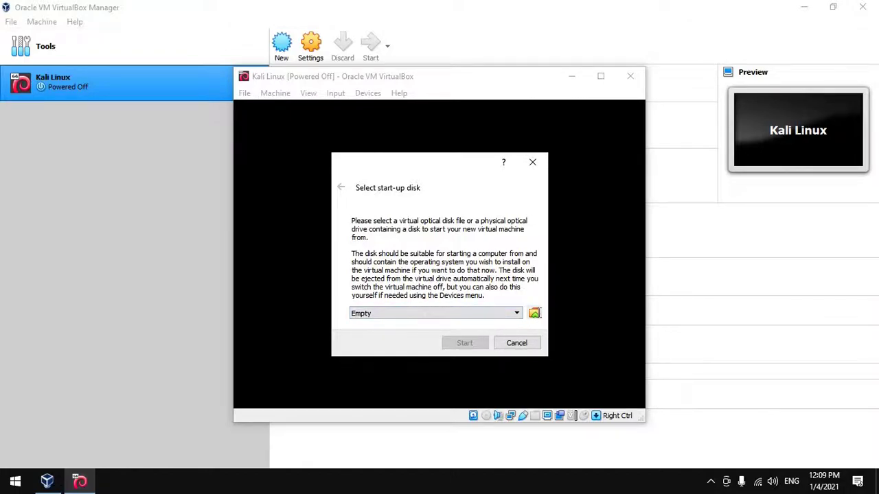
pyautogui.click(534, 313)
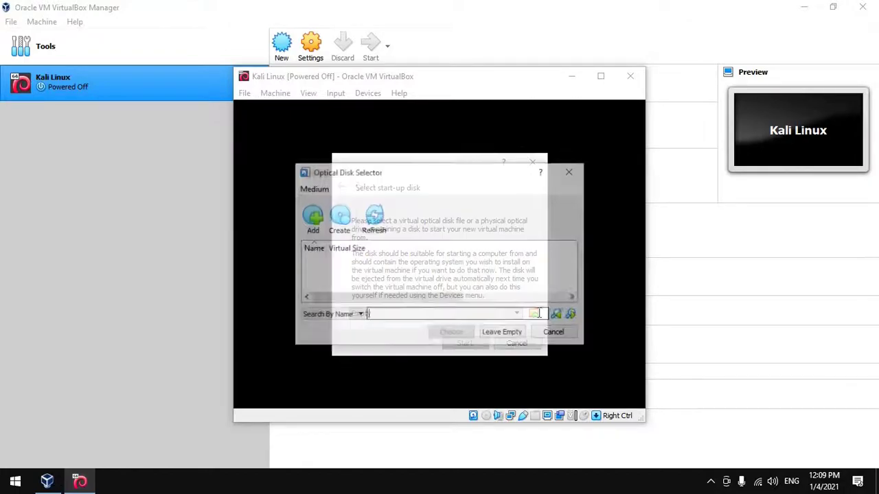
pyautogui.click(312, 220)
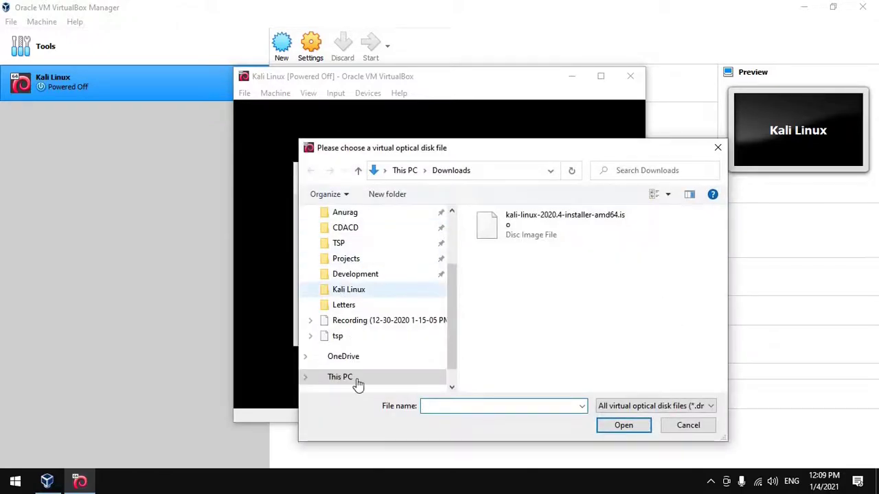
pyautogui.click(353, 377)
pyautogui.click(351, 280)
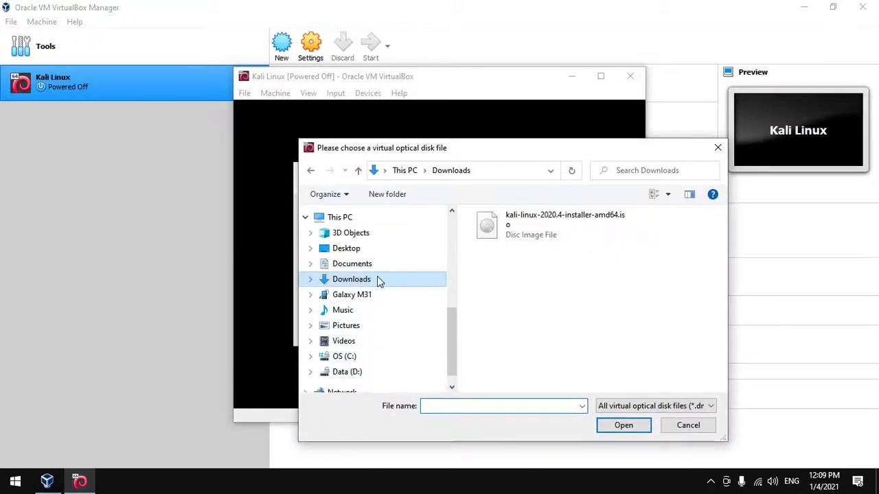
pyautogui.click(523, 231)
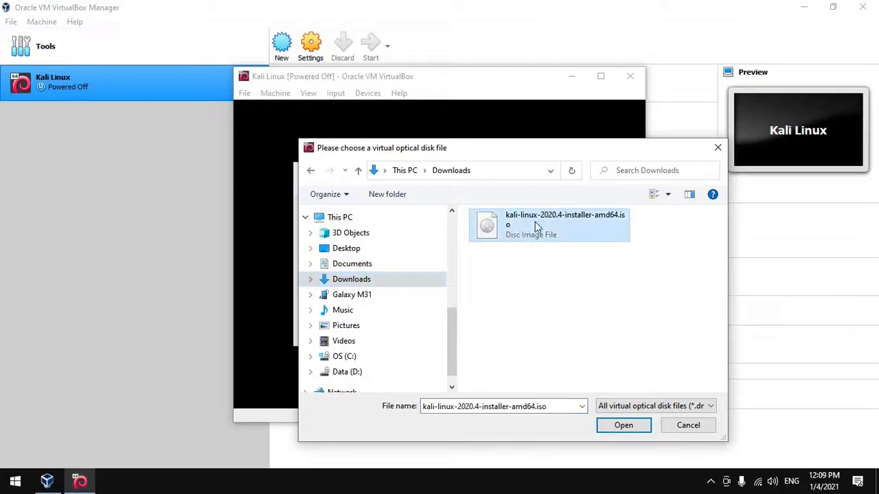
pyautogui.click(624, 426)
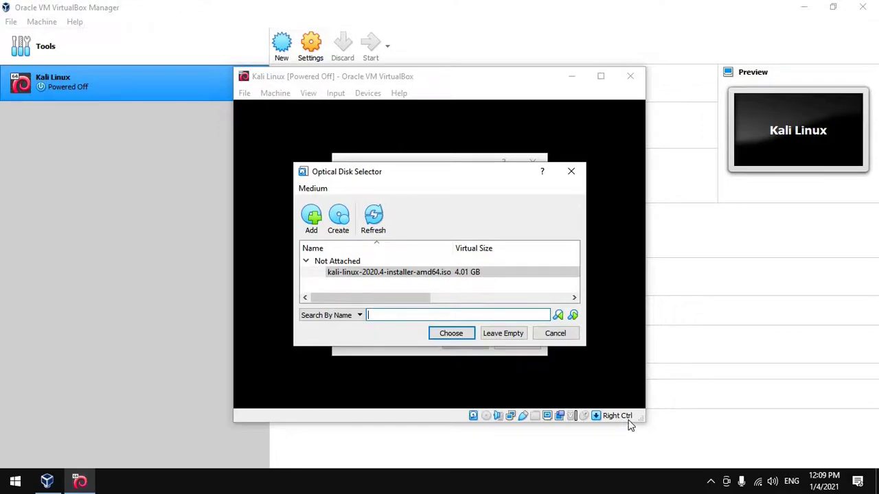
pyautogui.click(416, 273)
pyautogui.click(451, 334)
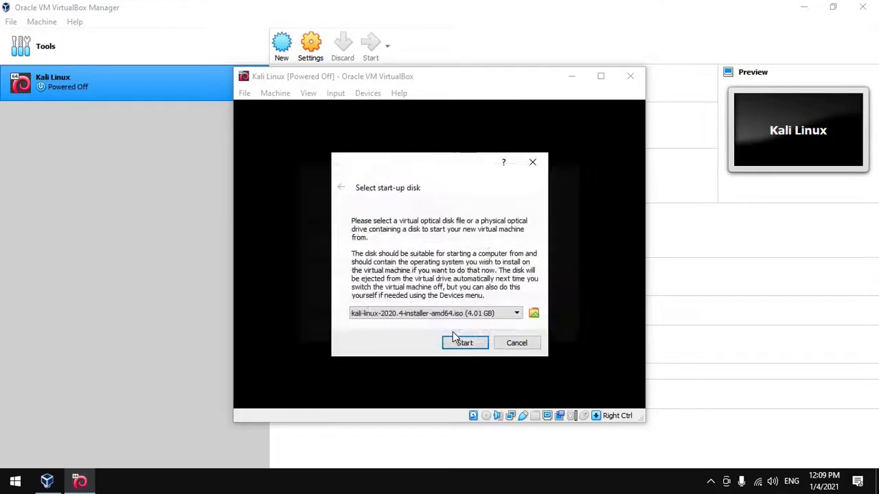
# - Boot the VM from the Kali ISO and launch Graphical install from the boot menu
pyautogui.click(465, 344)
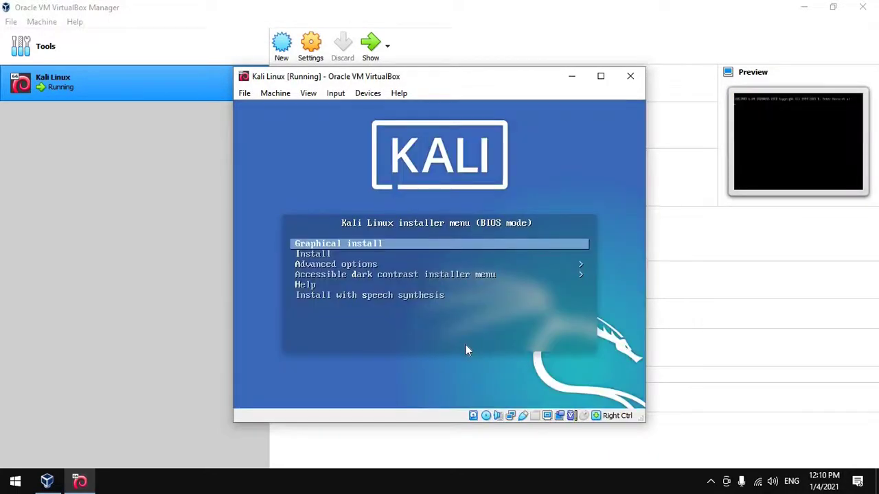
pyautogui.click(462, 351)
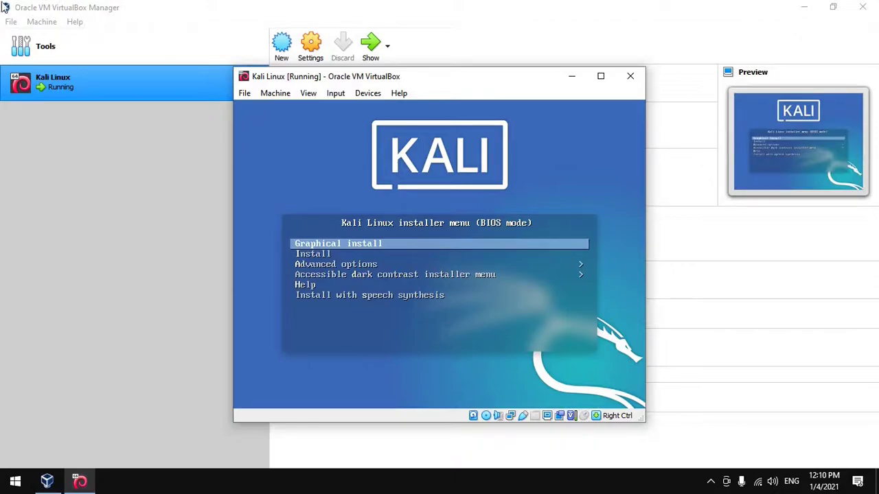
pyautogui.press('Down')
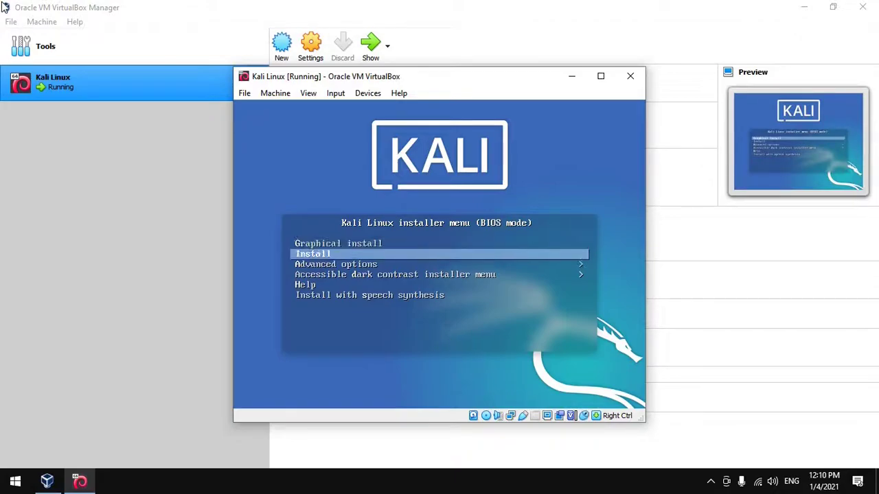
pyautogui.press('Up')
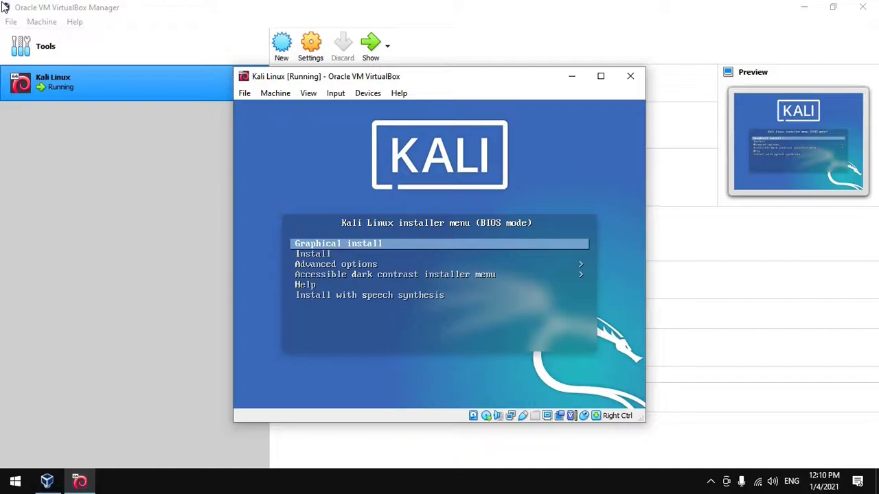
pyautogui.press('Return')
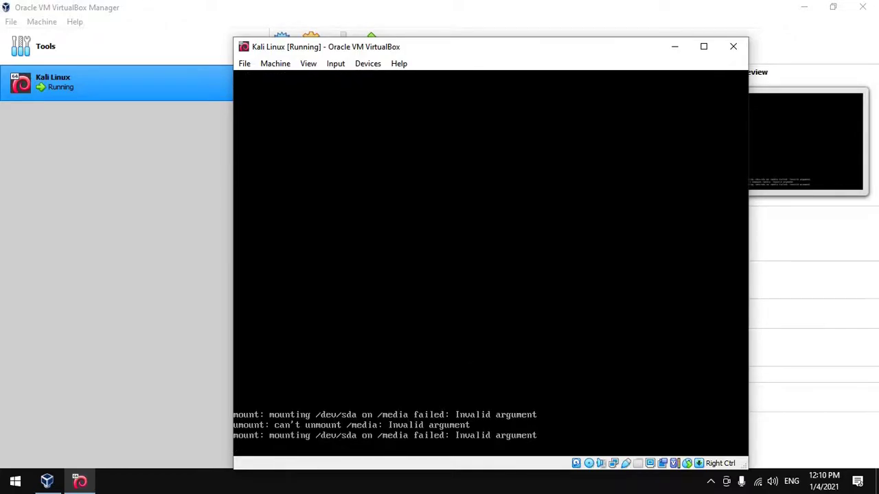
pyautogui.moveTo(636, 48); pyautogui.dragTo(608, 19)
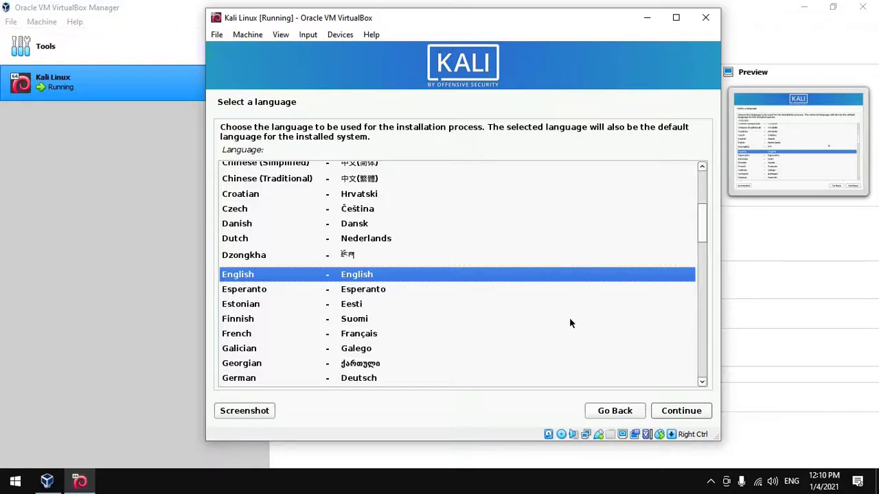
# - Keep English, United States and the American English keymap in the Kali installer
pyautogui.click(692, 412)
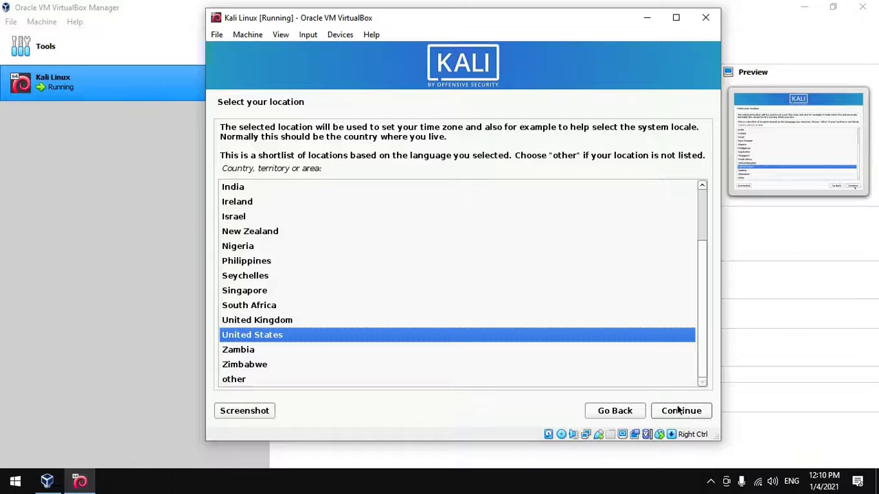
pyautogui.click(683, 414)
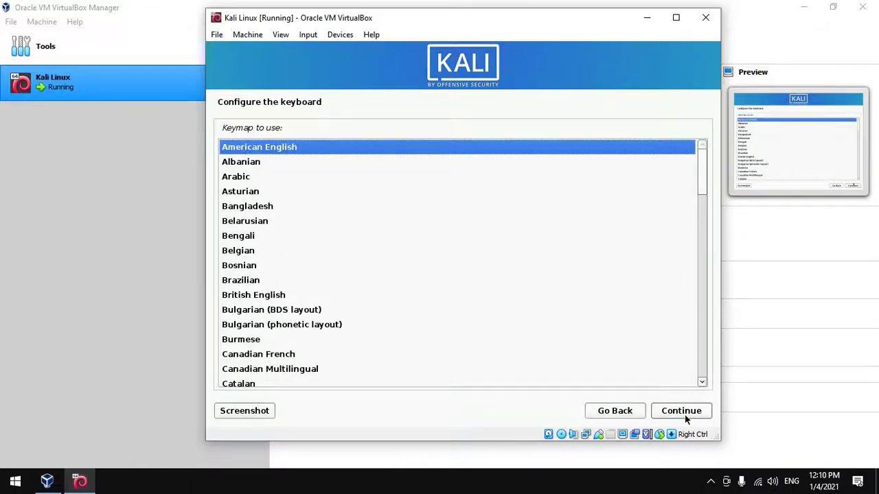
pyautogui.click(684, 415)
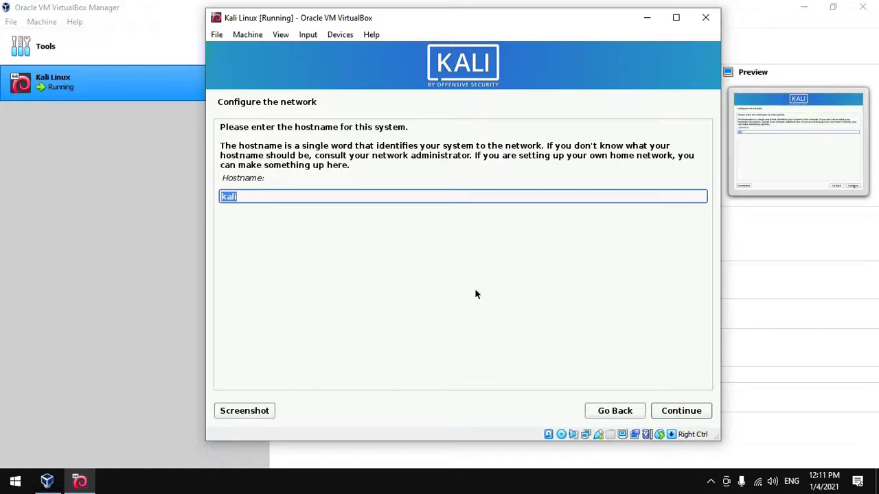
# - Keep 'kali' as the hostname and leave the domain name blank
pyautogui.click(280, 198)
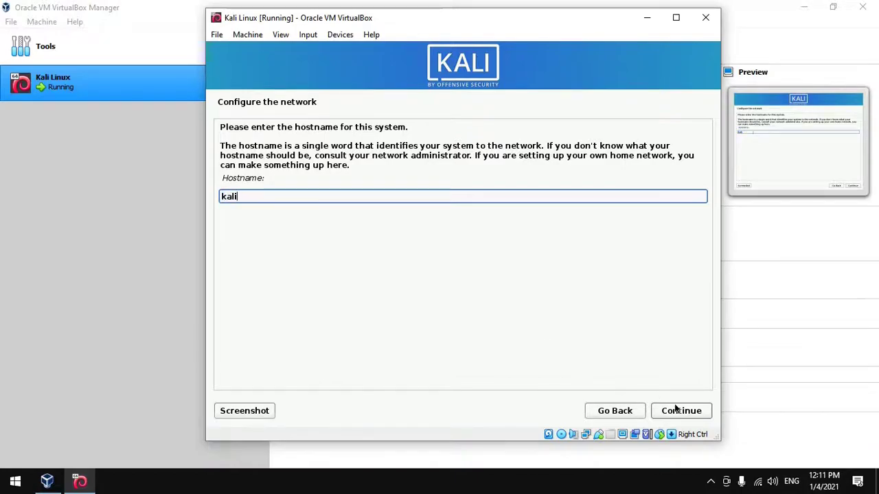
pyautogui.click(681, 411)
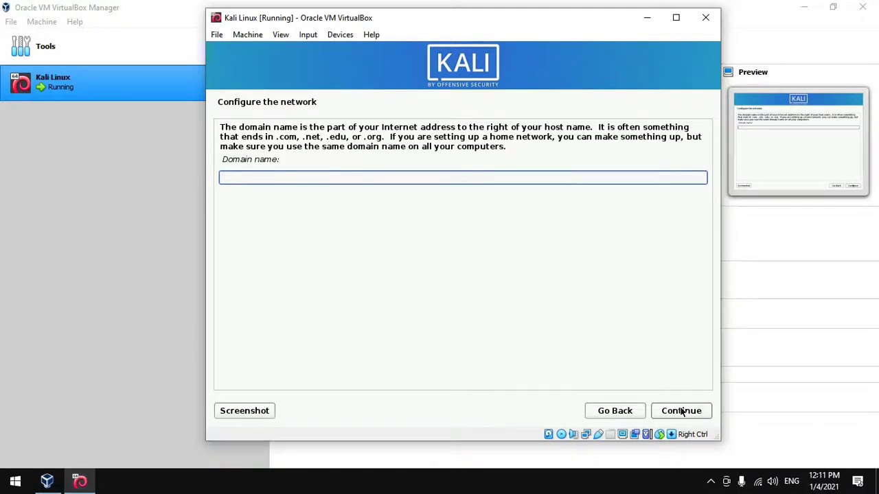
pyautogui.click(681, 410)
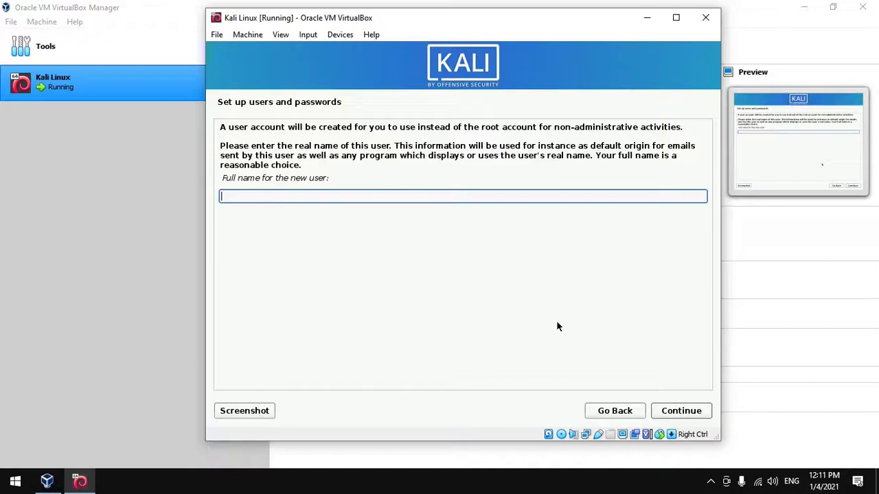
# - Enter the new user's full name, accept the suggested username, and confirm the account password
pyautogui.write('TechSolvePrac')
pyautogui.click(678, 410)
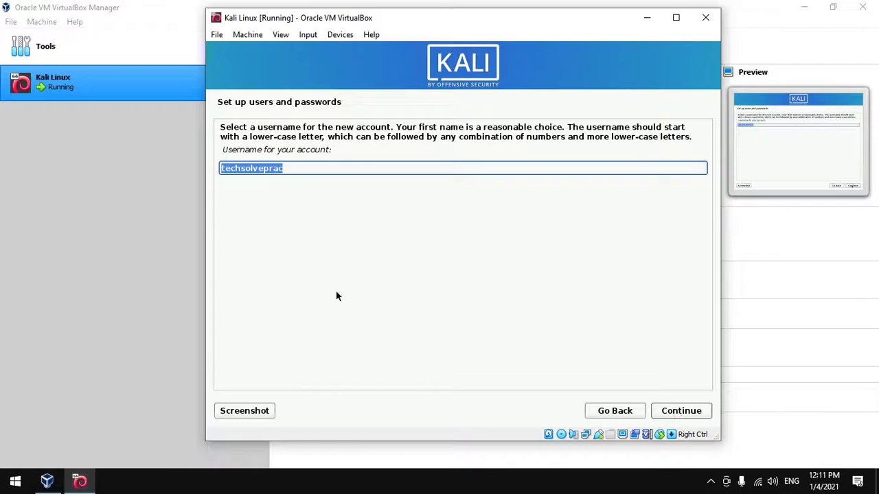
pyautogui.click(677, 411)
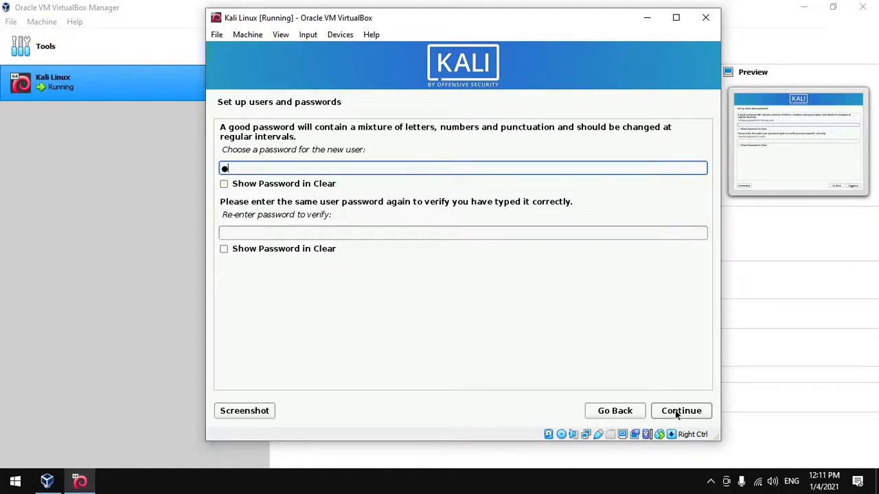
pyautogui.press('Tab')
pyautogui.write('kali')
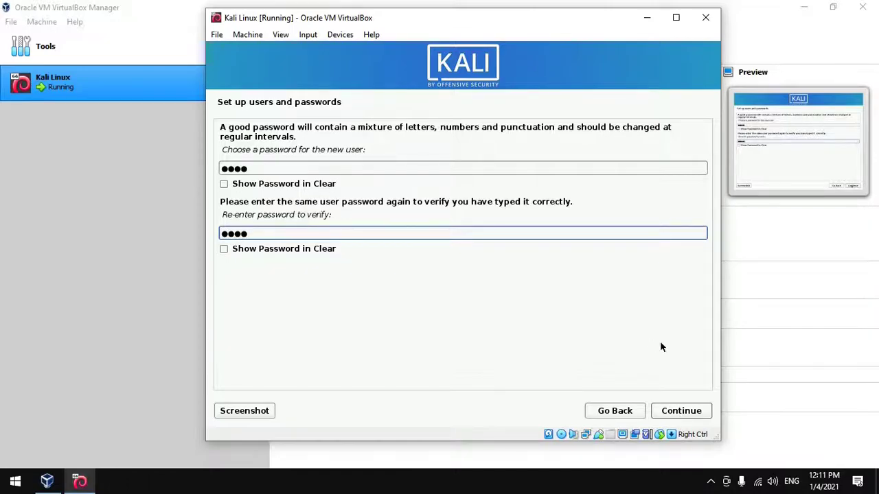
pyautogui.click(689, 415)
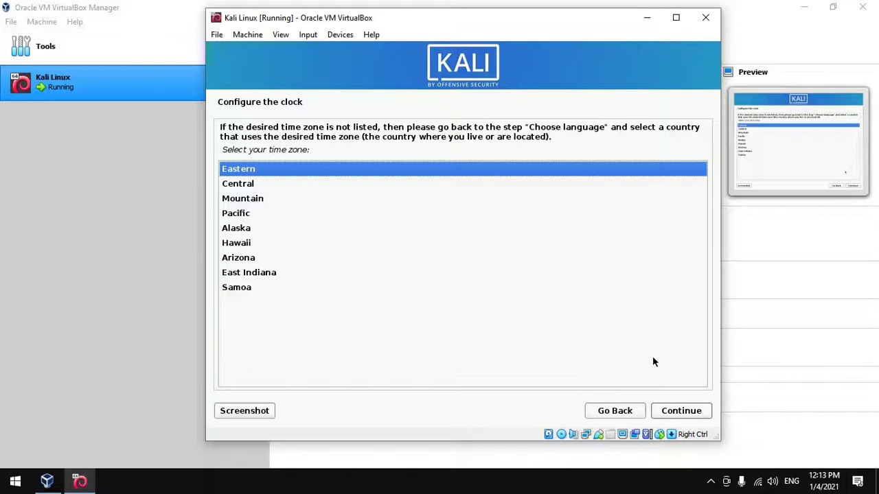
# - Keep the Eastern time zone and guide-partition the 107.4 GB disk with all files in one partition
pyautogui.click(678, 411)
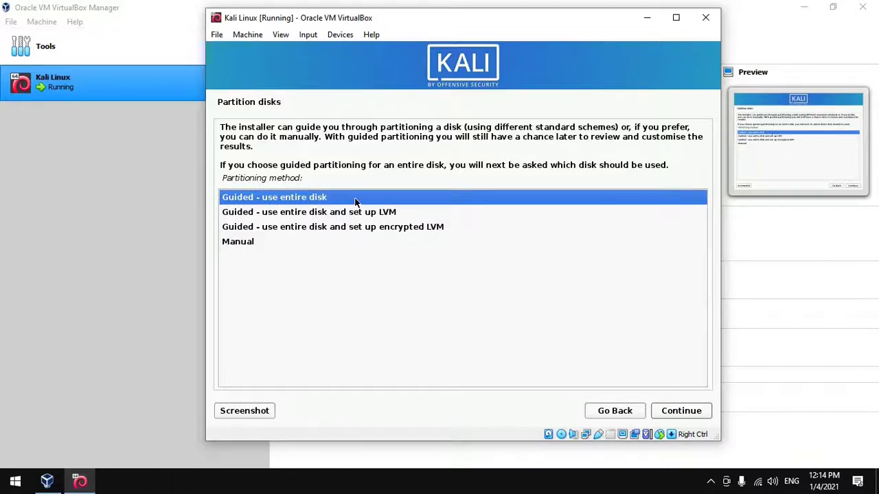
pyautogui.click(696, 414)
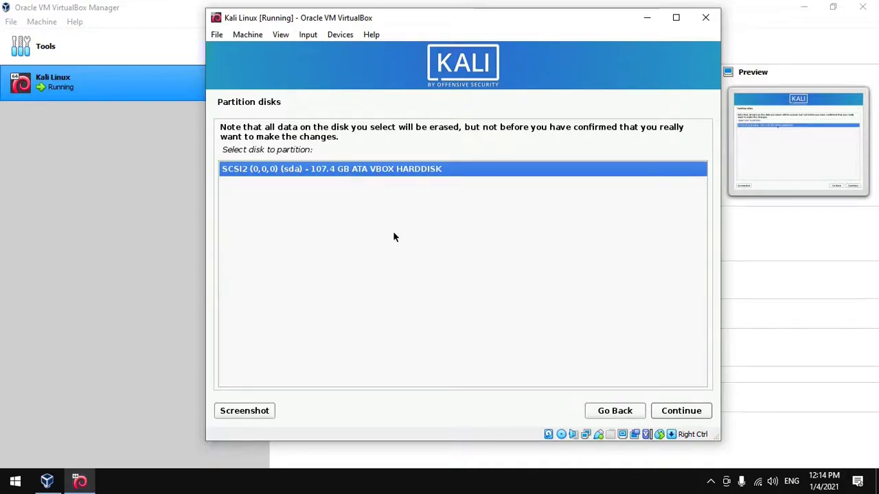
pyautogui.click(680, 411)
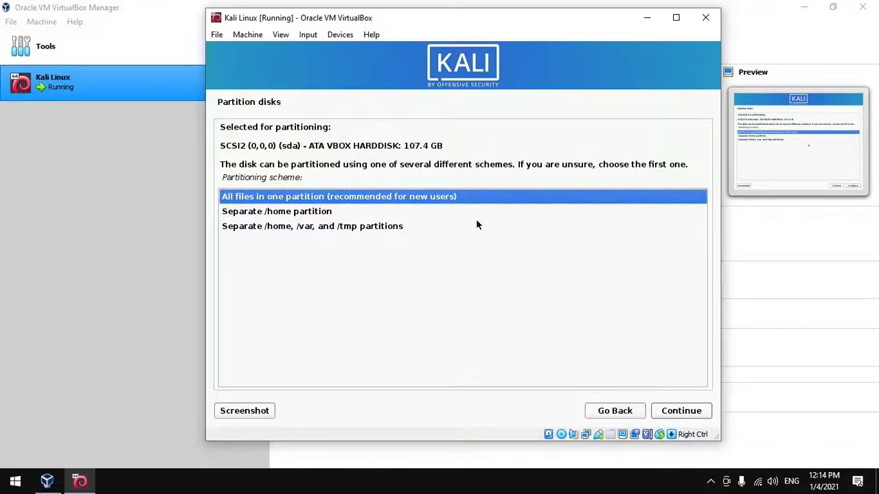
pyautogui.click(439, 197)
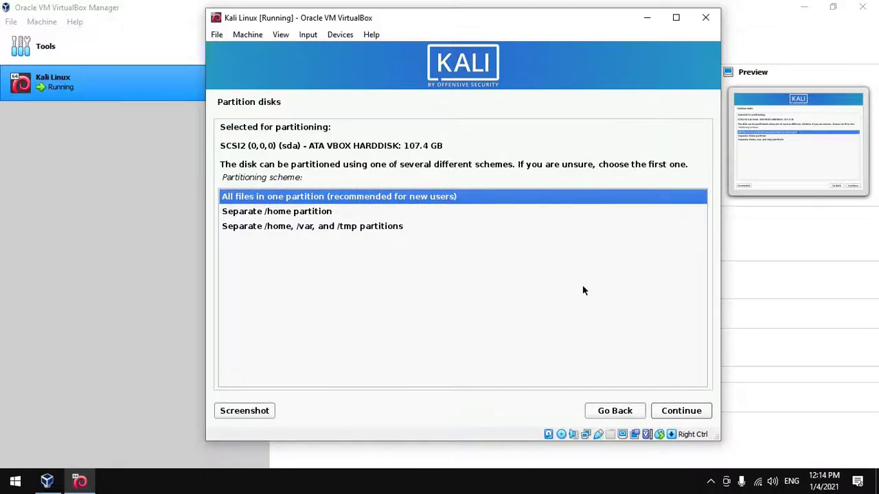
pyautogui.click(688, 410)
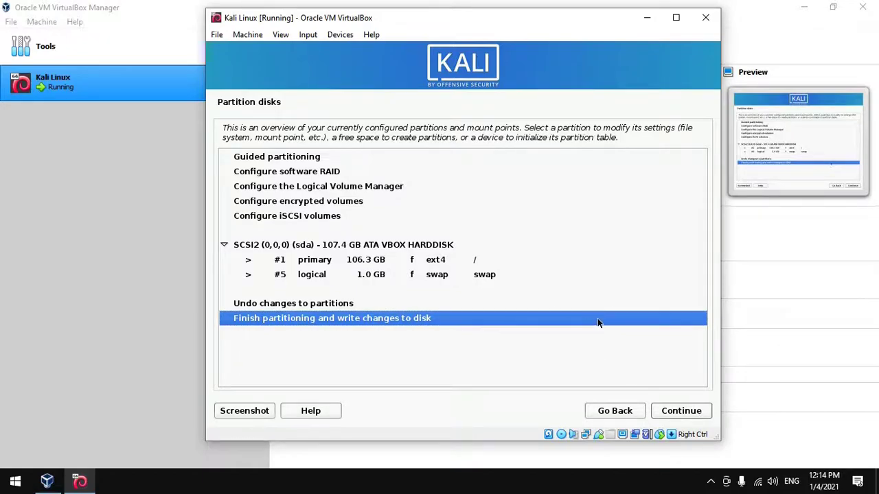
# - Finish partitioning and confirm writing the changes to disk
pyautogui.click(682, 411)
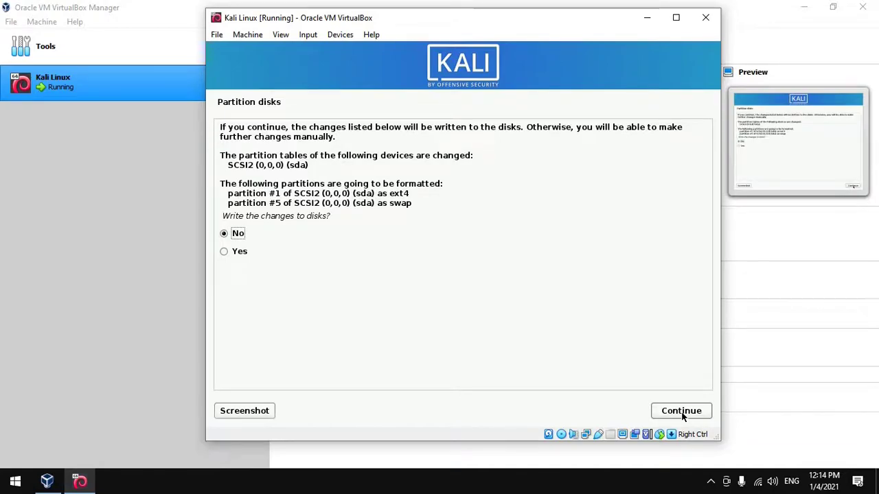
pyautogui.click(224, 252)
pyautogui.click(684, 410)
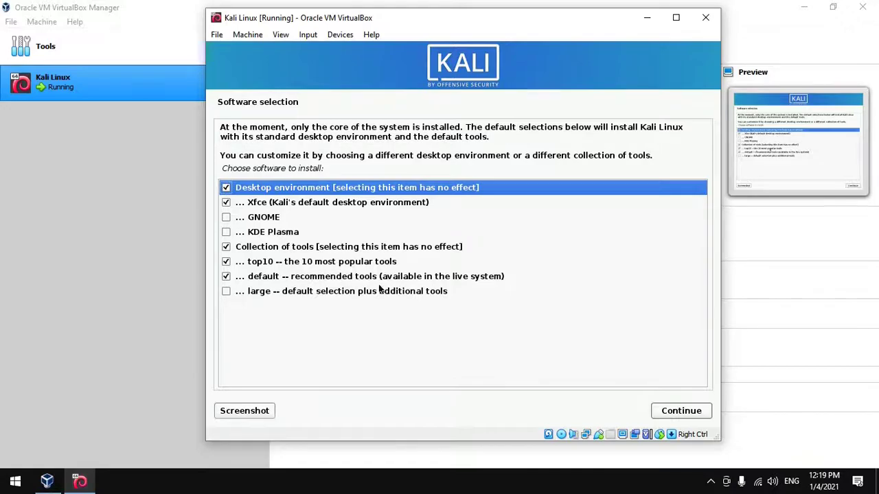
# - Install the default Xfce software selection and put the GRUB boot loader on /dev/sda
pyautogui.click(664, 410)
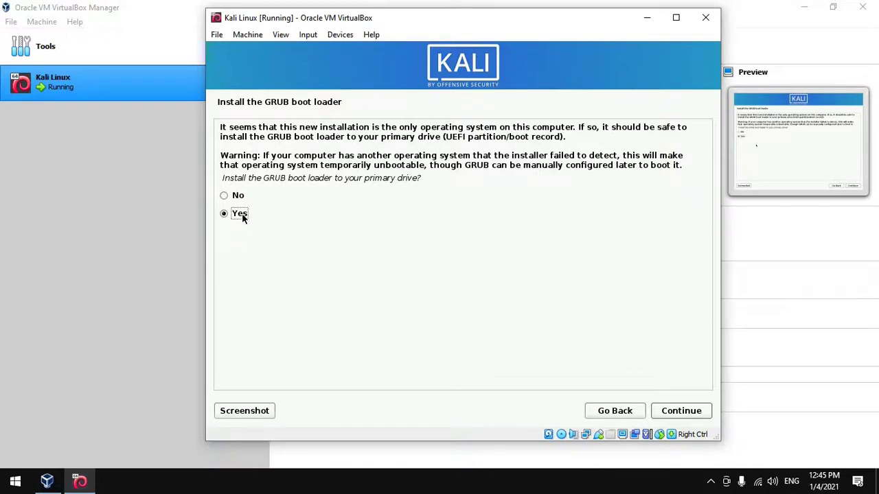
pyautogui.click(695, 411)
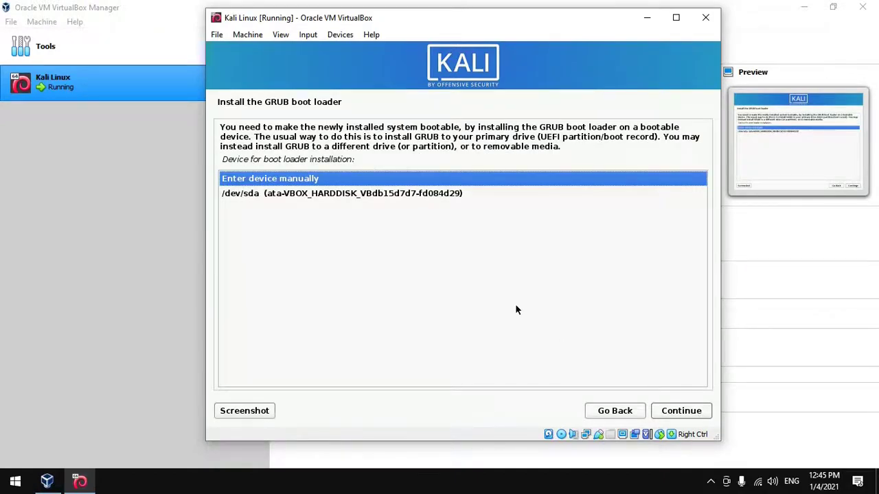
pyautogui.click(424, 195)
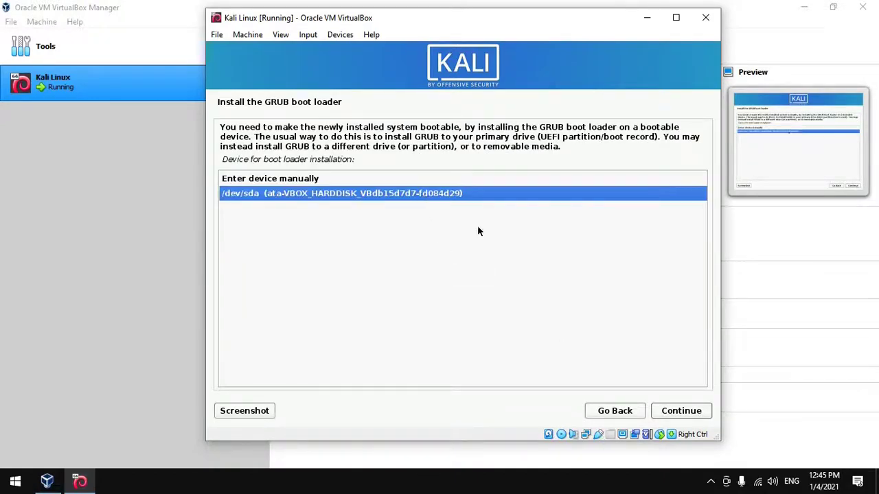
pyautogui.click(689, 411)
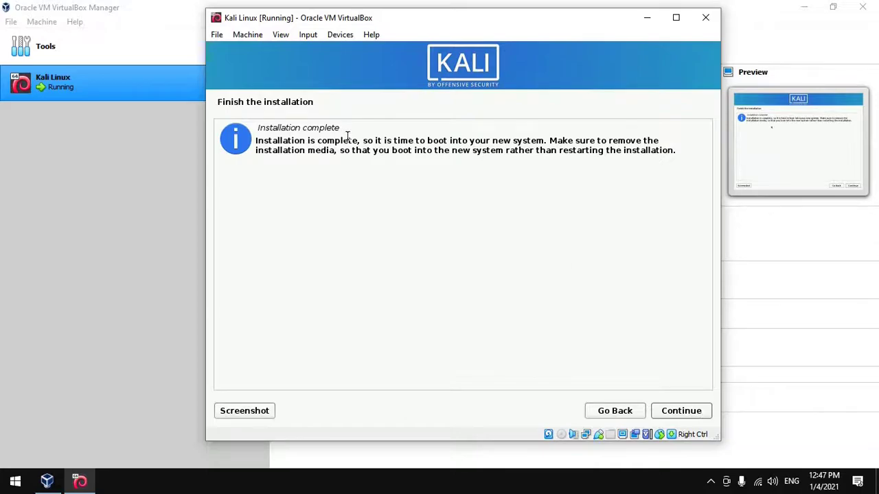
# - Continue past the Installation complete page so the VM reboots into the new system
pyautogui.moveTo(257, 142); pyautogui.dragTo(582, 153)
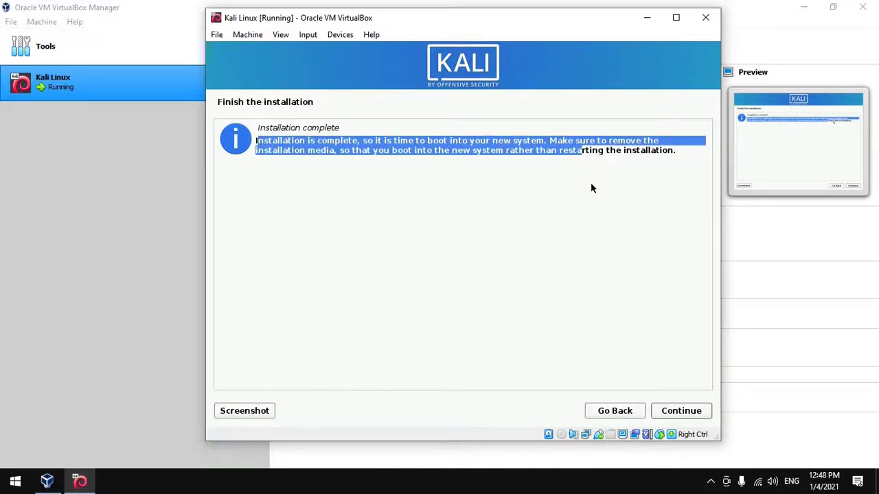
pyautogui.click(501, 149)
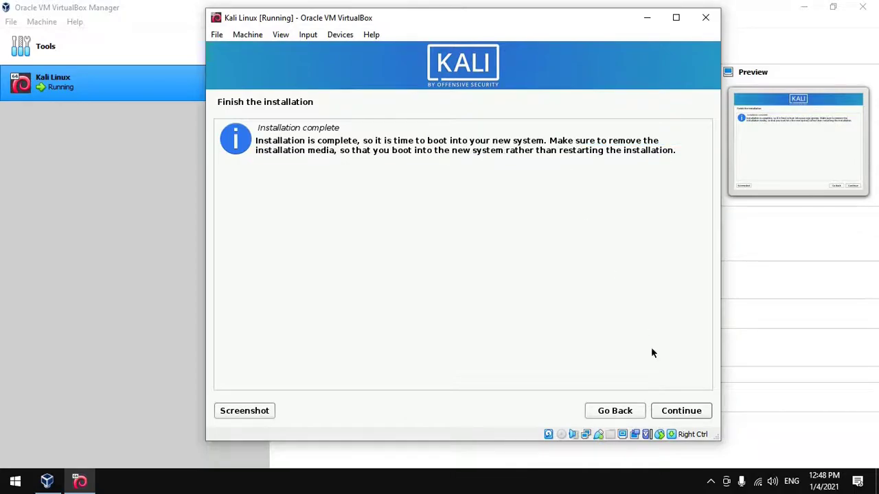
pyautogui.click(684, 412)
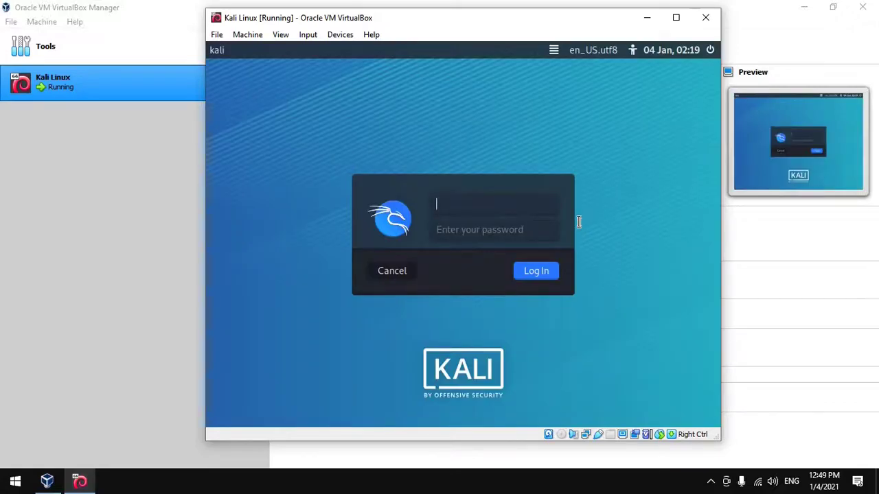
# - Log in to the Kali desktop with the new user's username and password
pyautogui.write('r')
pyautogui.write('techs')
pyautogui.write('olveprac')
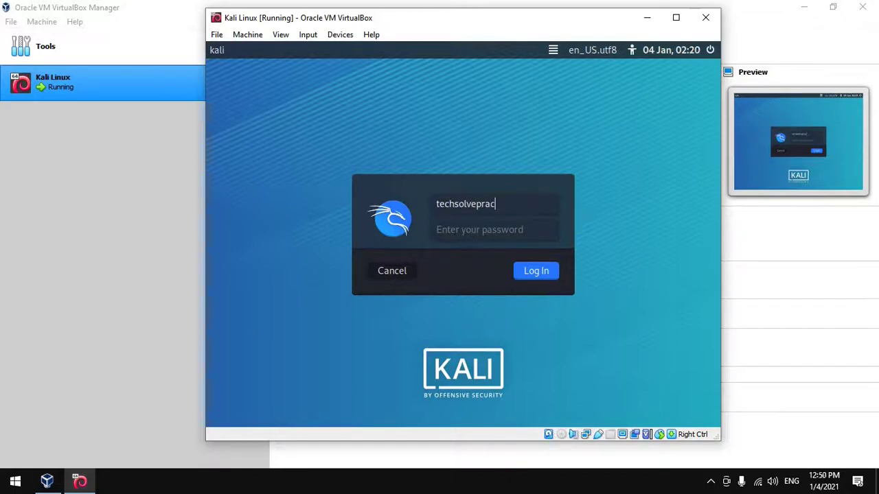
pyautogui.click(507, 232)
pyautogui.write('kali')
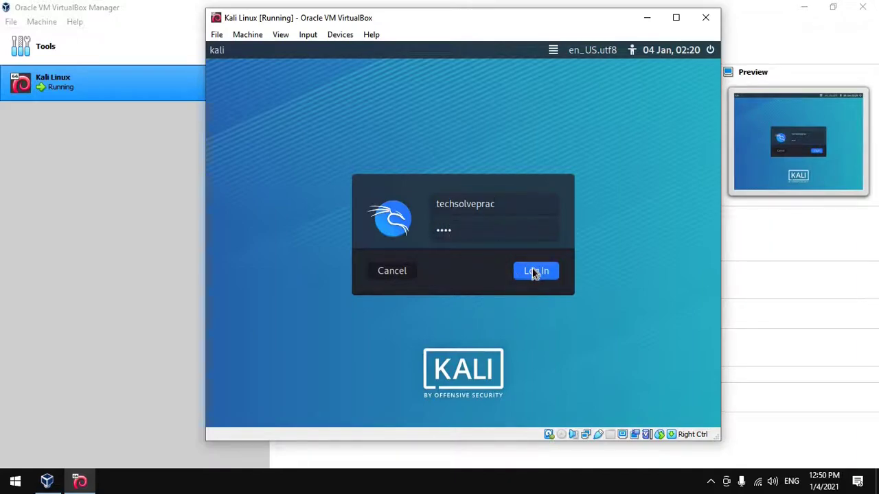
pyautogui.click(527, 273)
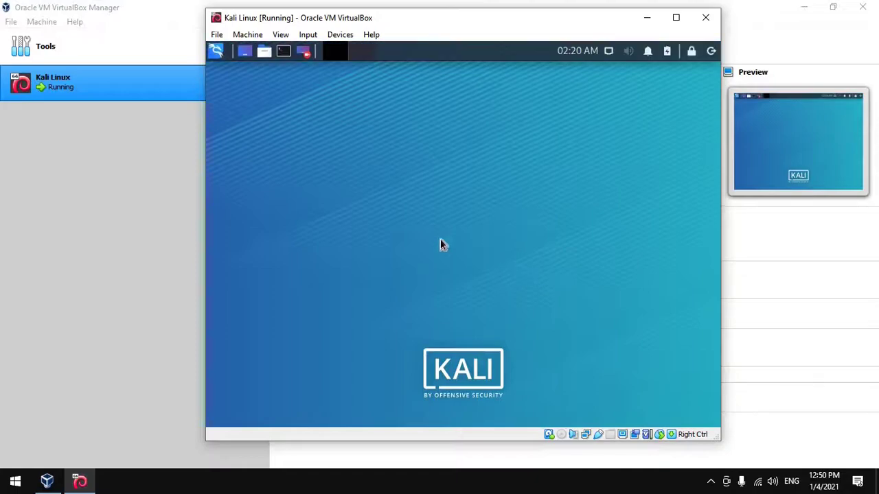
# - Open the Kali applications menu and browse its categories, including the Password Attacks tools
pyautogui.click(218, 52)
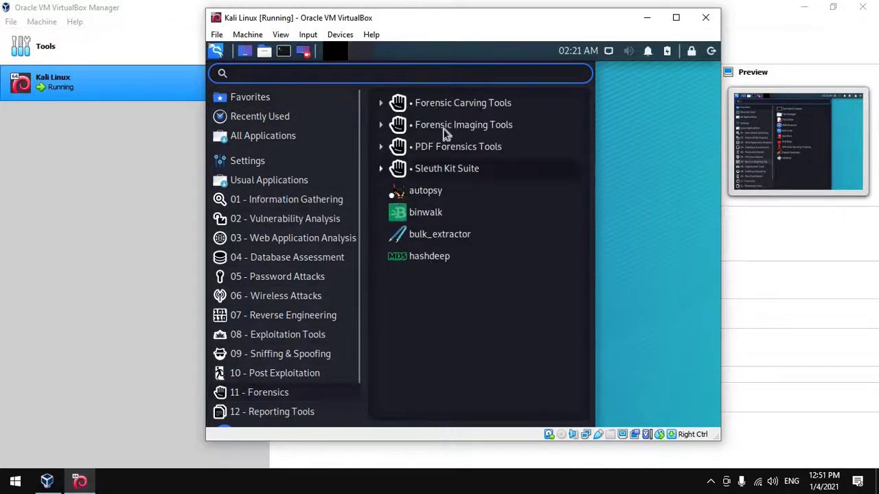
pyautogui.scroll(-1, 300, 206)
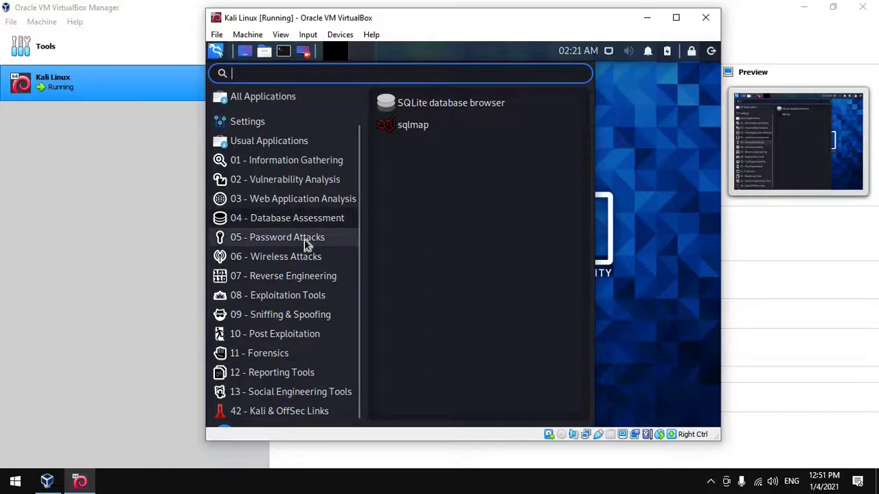
pyautogui.click(304, 239)
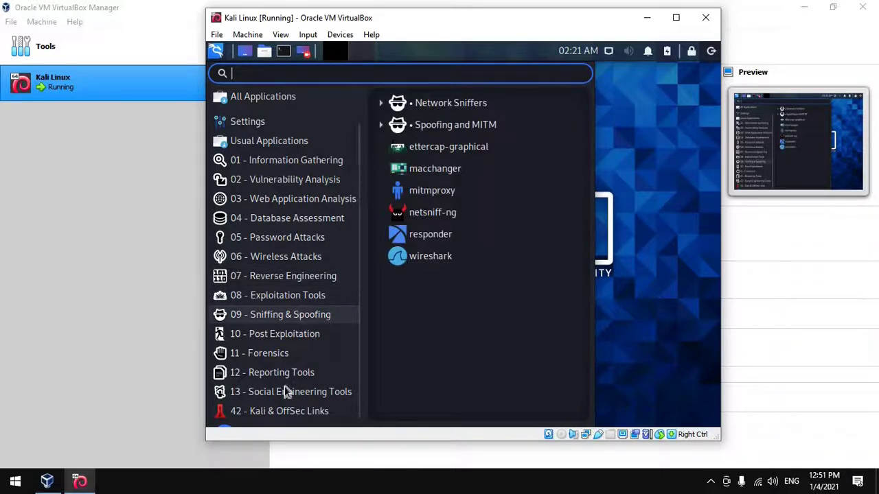
pyautogui.moveTo(288, 391)
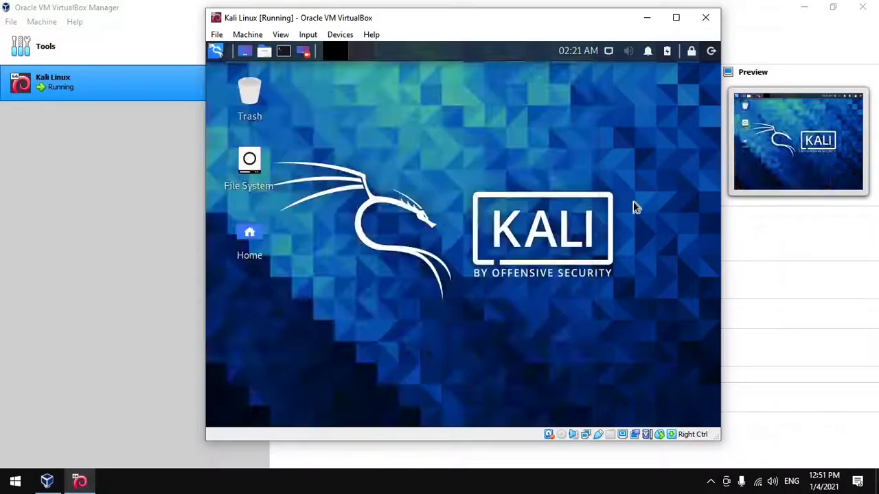